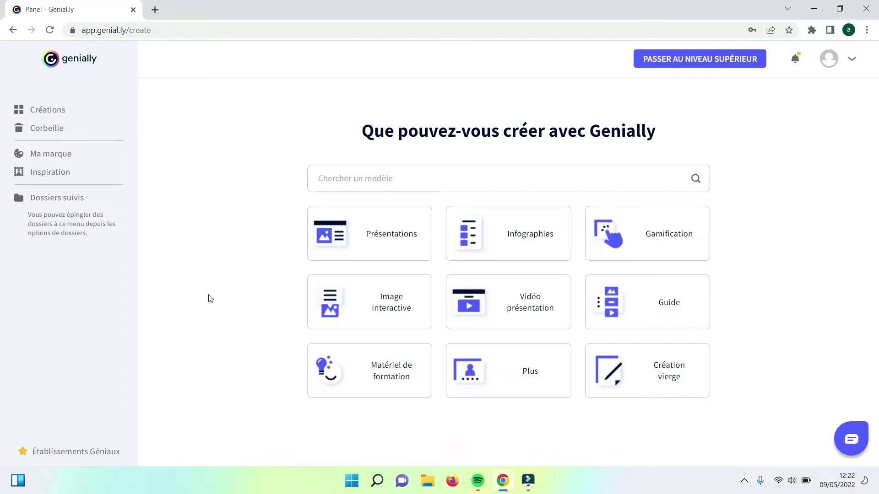
- Open the Gamification template category to start a new creation
mouse_move(414, 231)
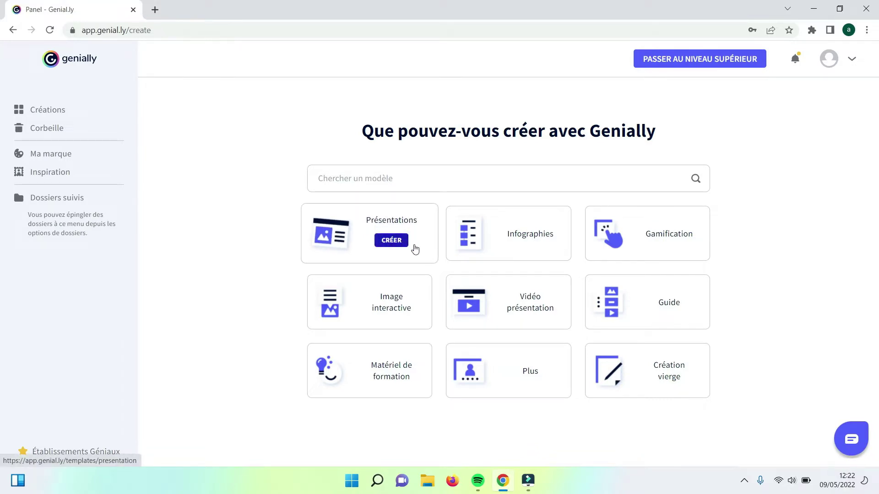
mouse_move(705, 252)
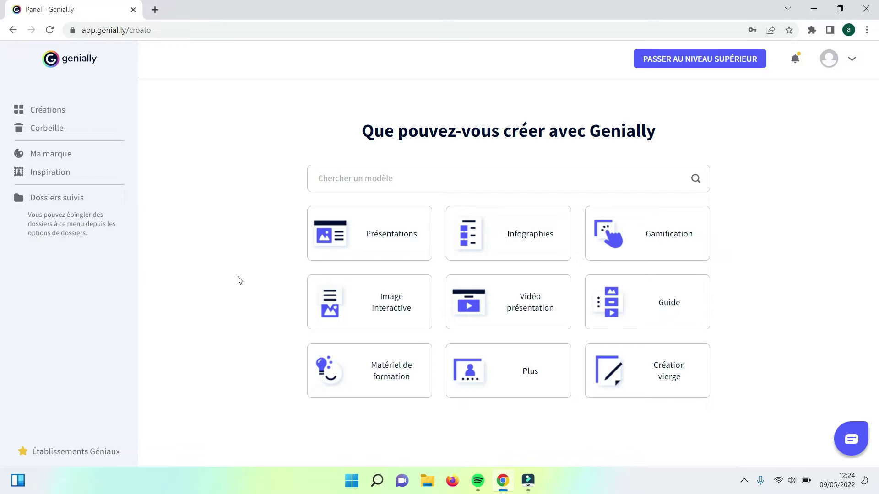
mouse_move(684, 248)
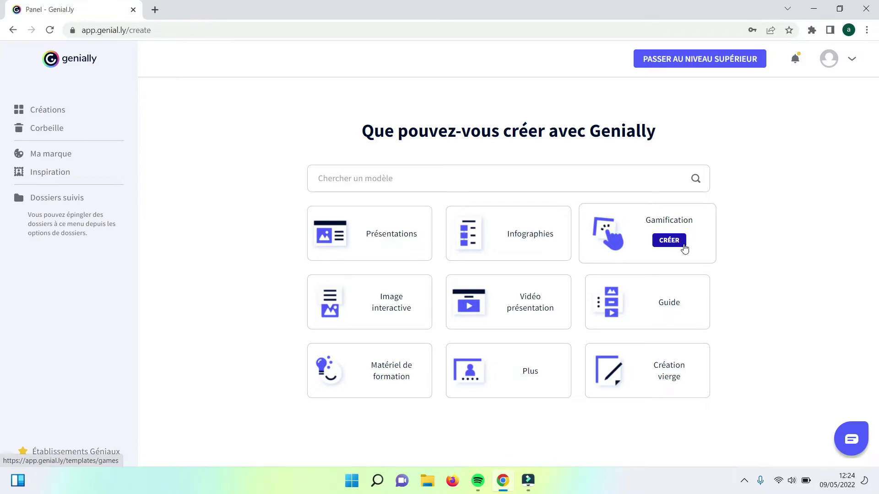
left_click(685, 248)
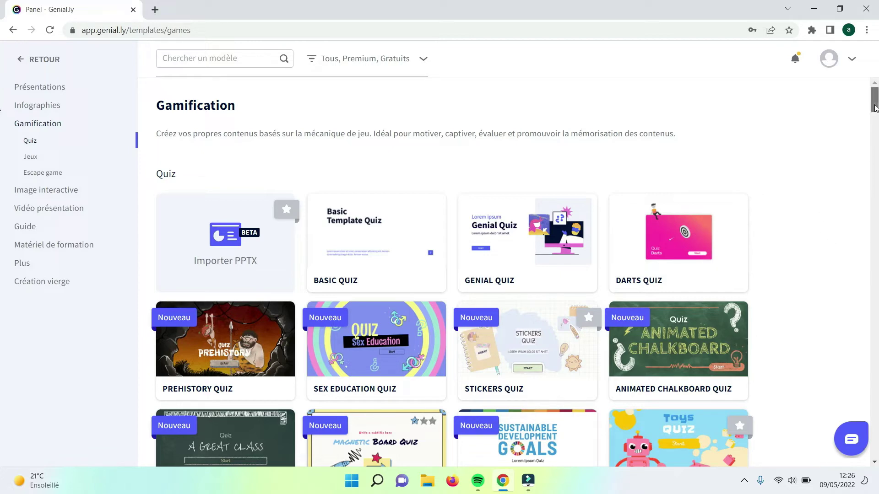
- Find the Millonaire Quiz template in the quiz collection and create a new project from it
left_click_drag(874, 108, 875, 122)
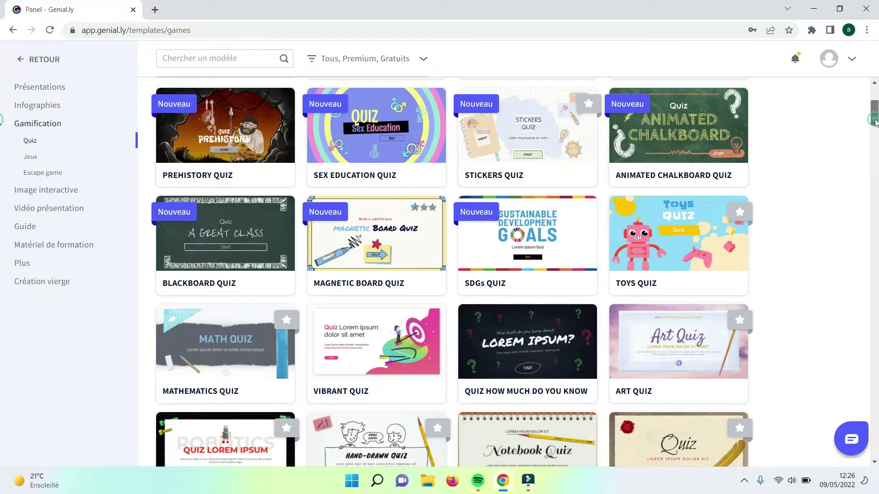
left_click_drag(875, 123, 876, 209)
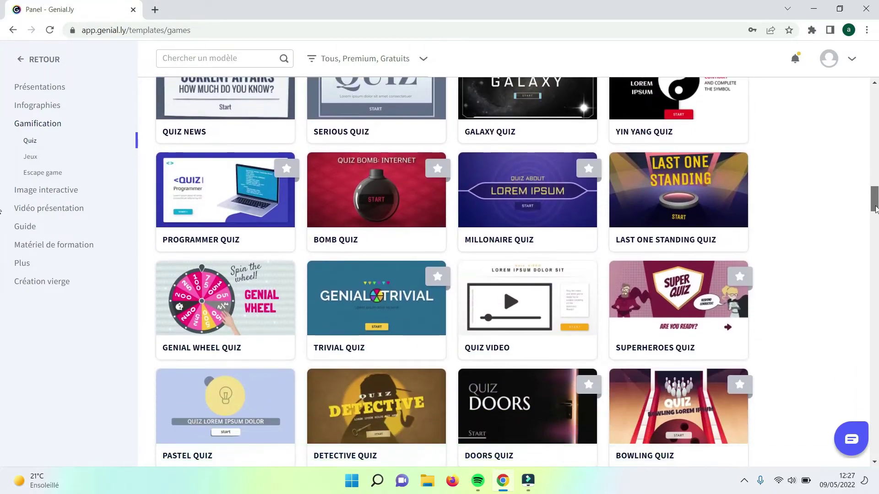
mouse_move(522, 195)
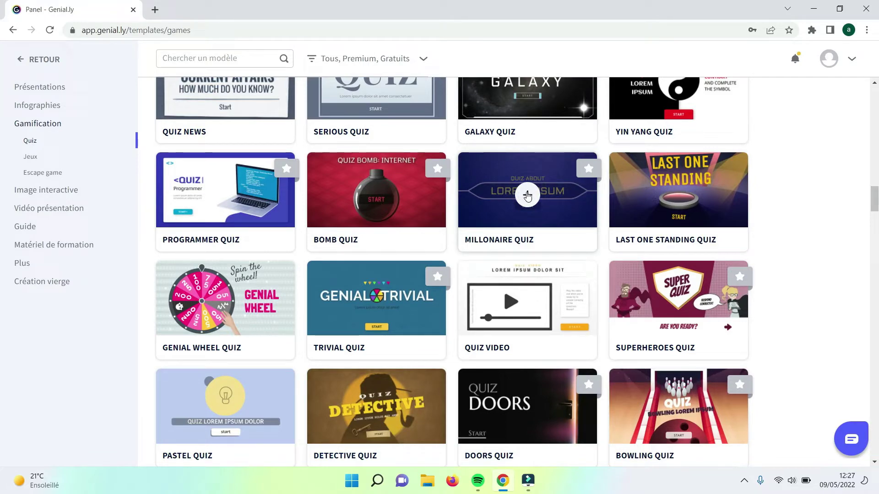
left_click(528, 195)
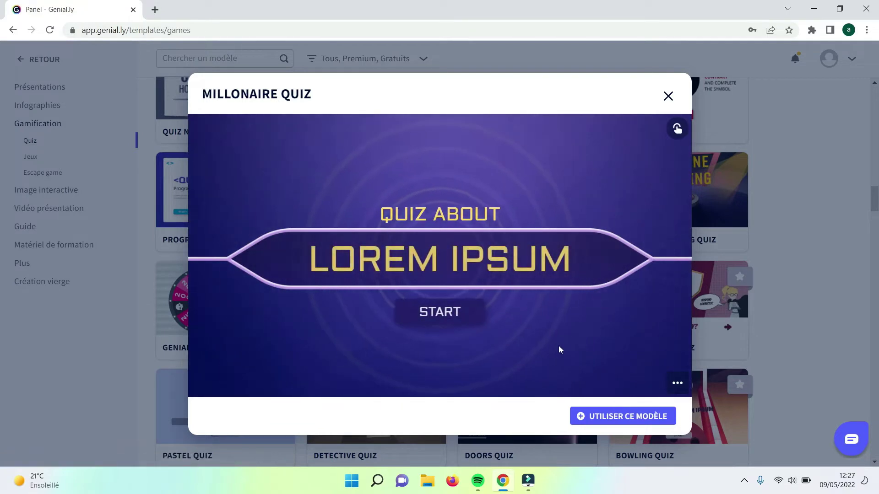
left_click(623, 415)
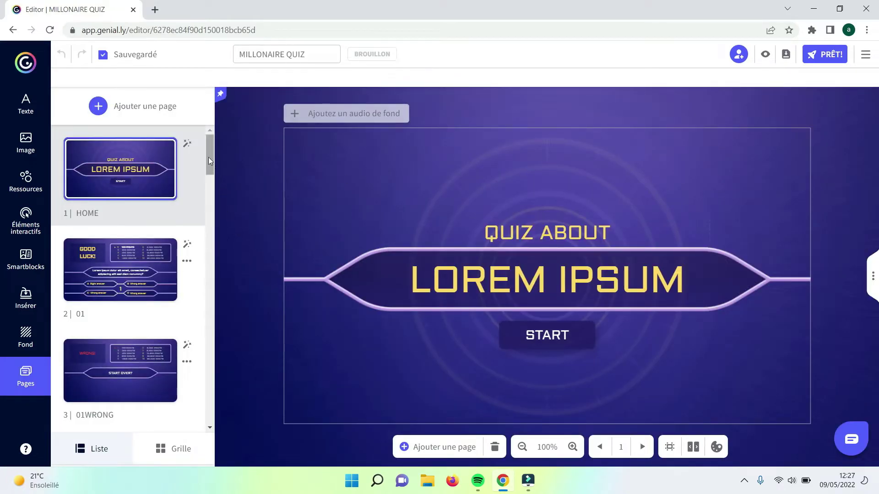
- Look through the template's page list from the HOME page to the END page and return to the start
scroll(209, 160, "down", 1)
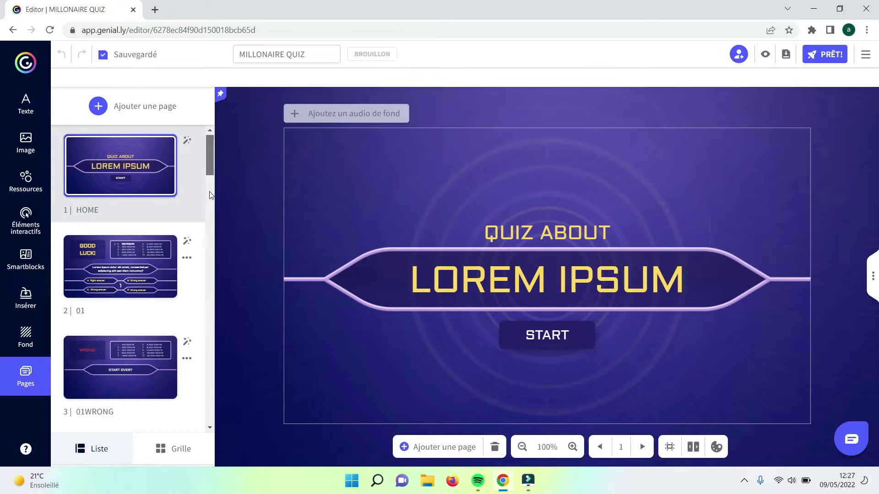
scroll(211, 164, "down", 5)
scroll(210, 163, "up", 5)
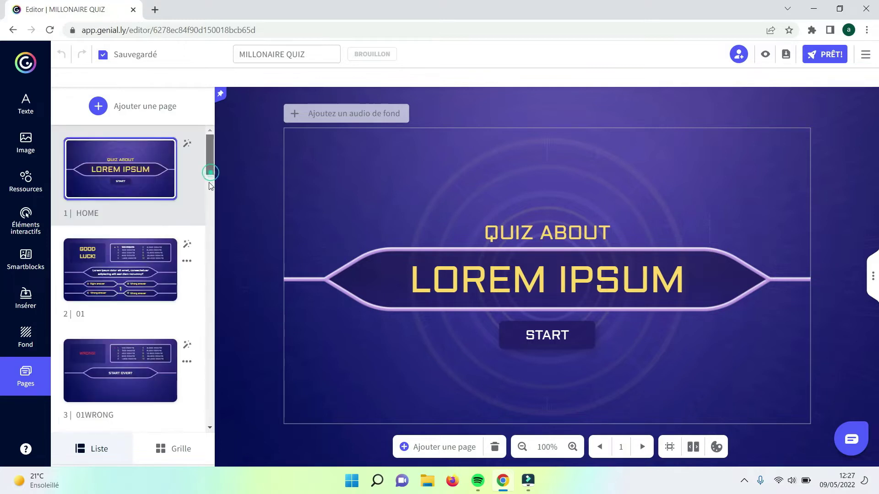
left_click(211, 173)
left_click(209, 211)
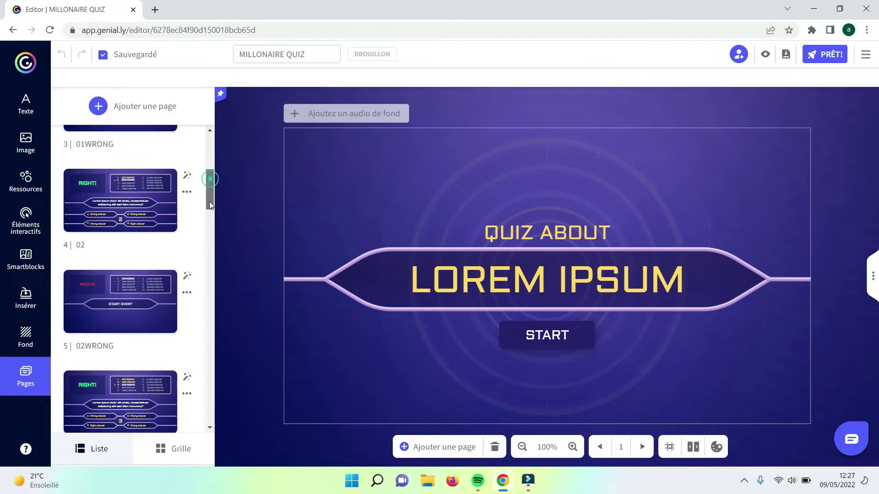
left_click(207, 229)
left_click(208, 284)
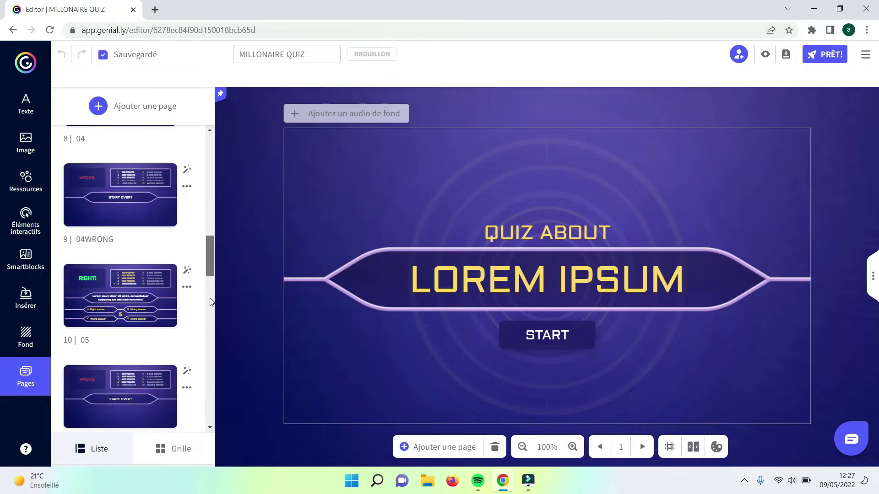
left_click(210, 351)
left_click(210, 413)
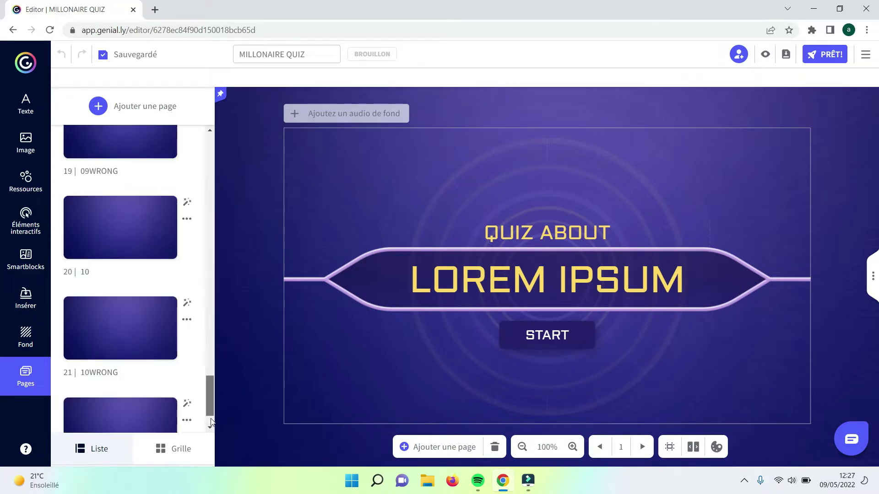
left_click(211, 420)
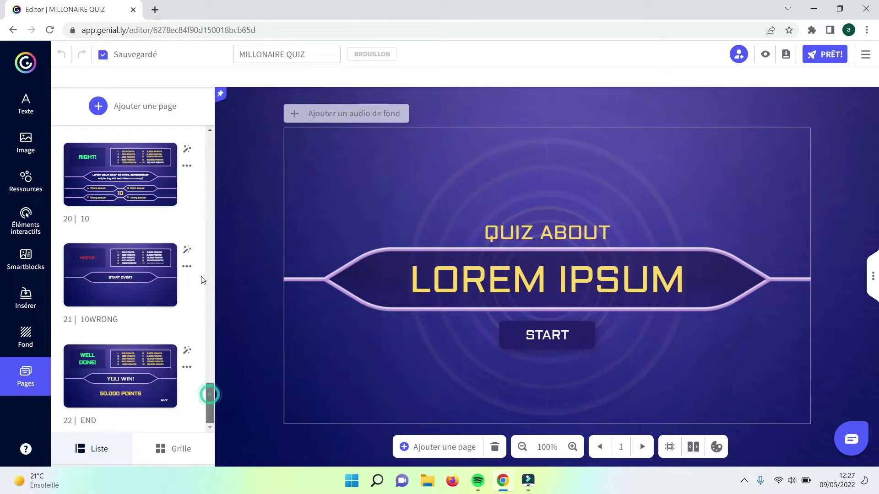
left_click_drag(209, 395, 208, 142)
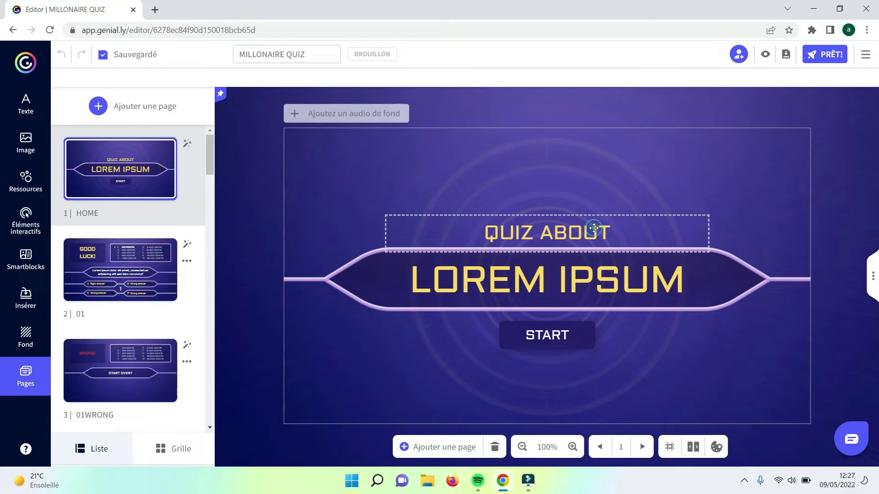
- Replace the small heading above the main title on the HOME page with "QUIZ"
double_click(618, 230)
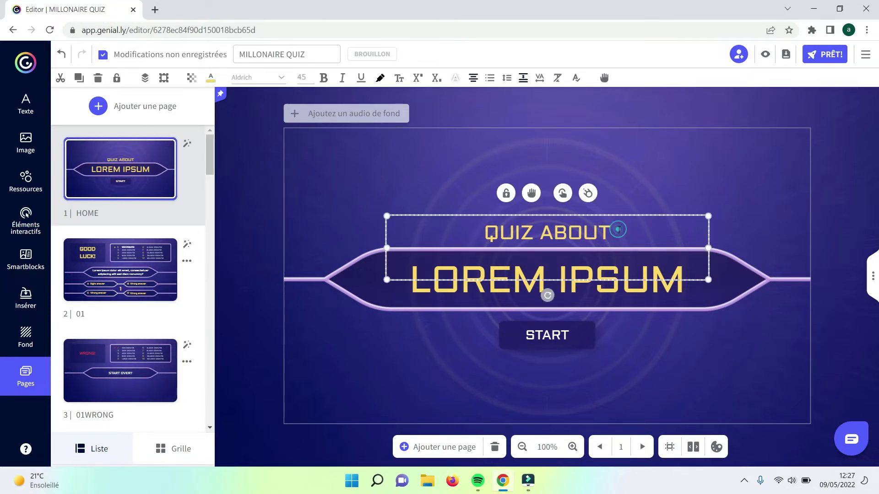
key("BackSpace")
key("BackSpace")
key("BackSpace")
key("BackSpace")
key("BackSpace")
key("BackSpace")
key("BackSpace")
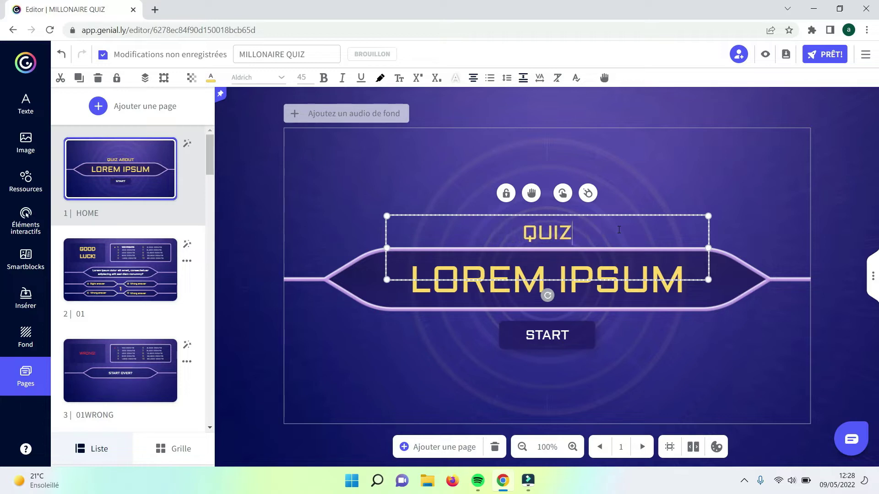
key("BackSpace")
key("BackSpace")
key("BackSpace")
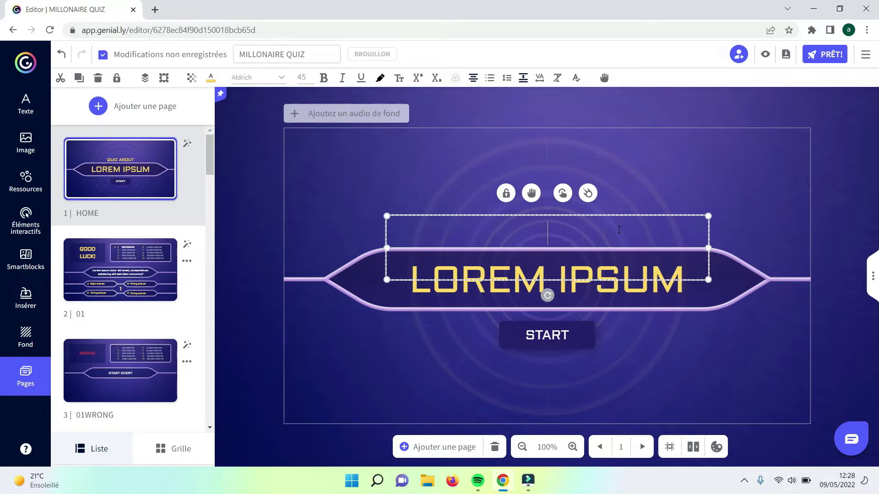
type("QUIZ")
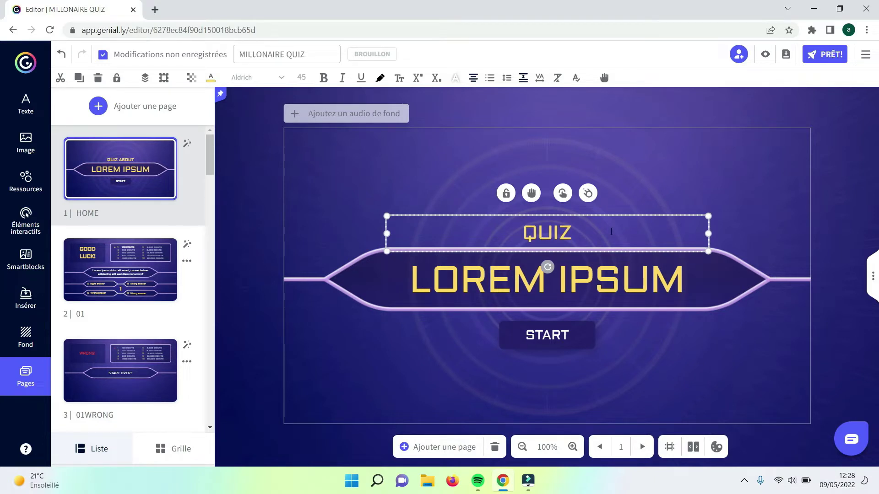
- Replace the main title placeholder on the HOME page with "VOCABULAIRE"
double_click(576, 275)
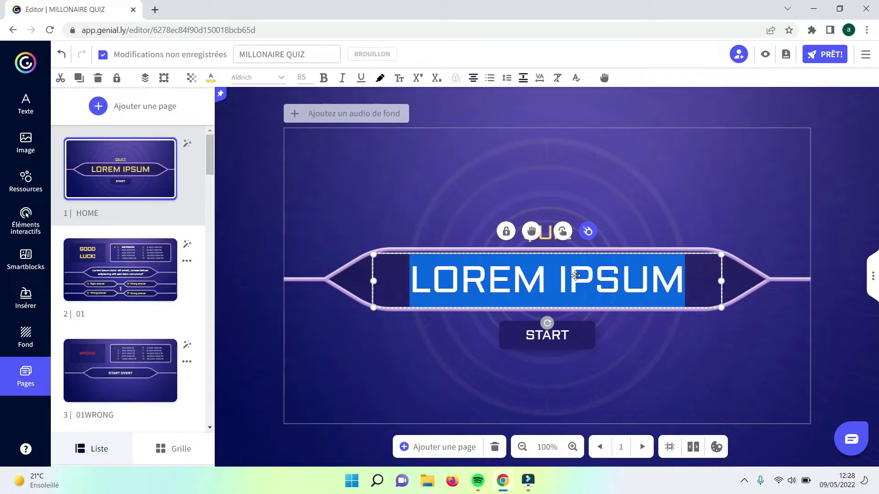
key("BackSpace")
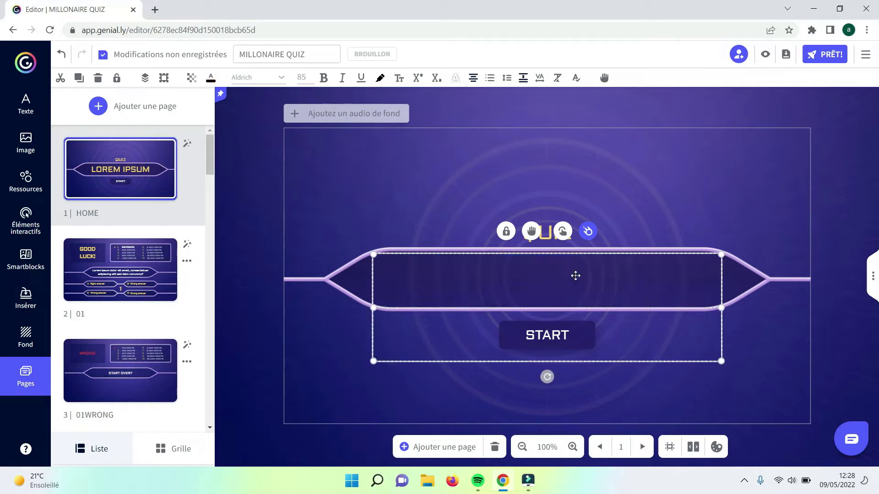
type("VOCABULAIRE")
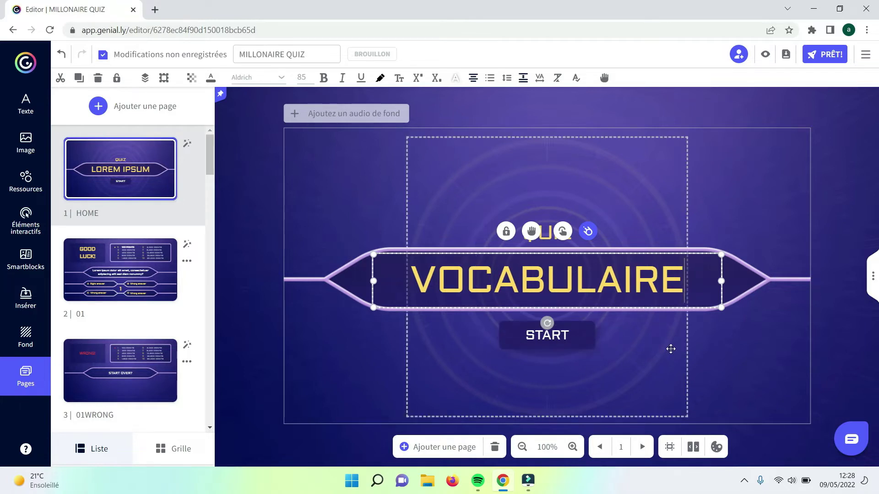
left_click(745, 364)
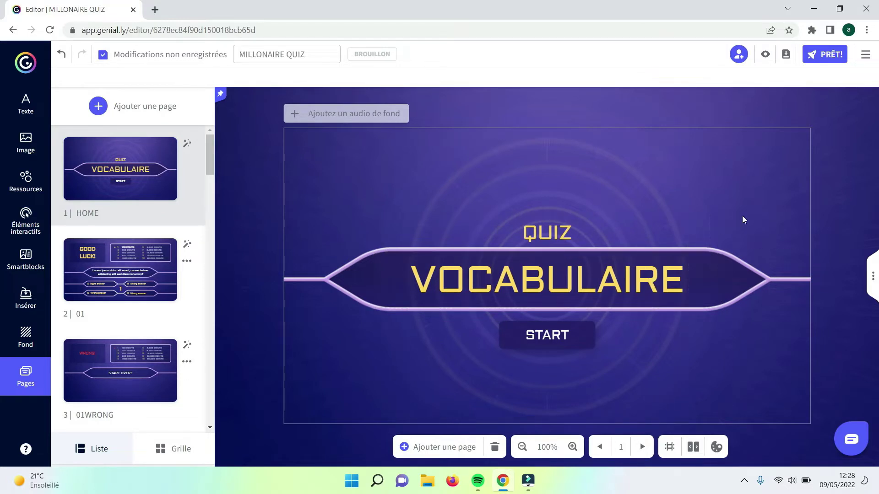
- Preview the quiz, start it to view the first question page, and return to editing
left_click(765, 55)
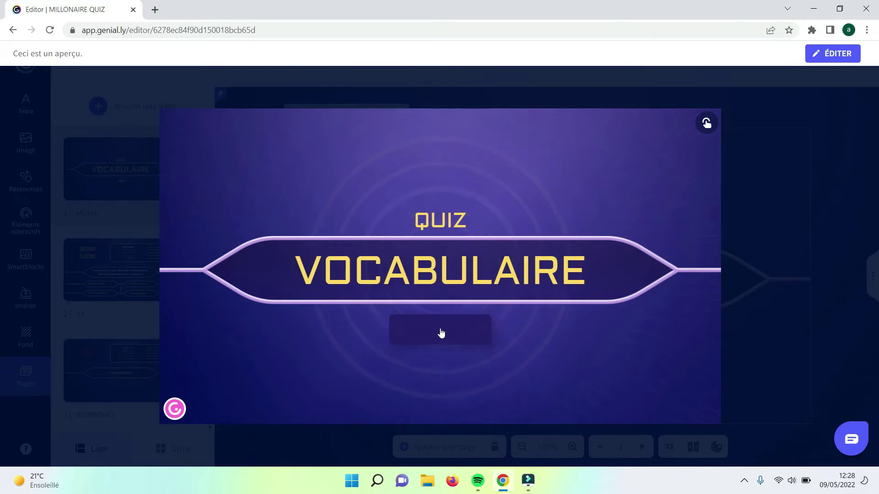
left_click(441, 331)
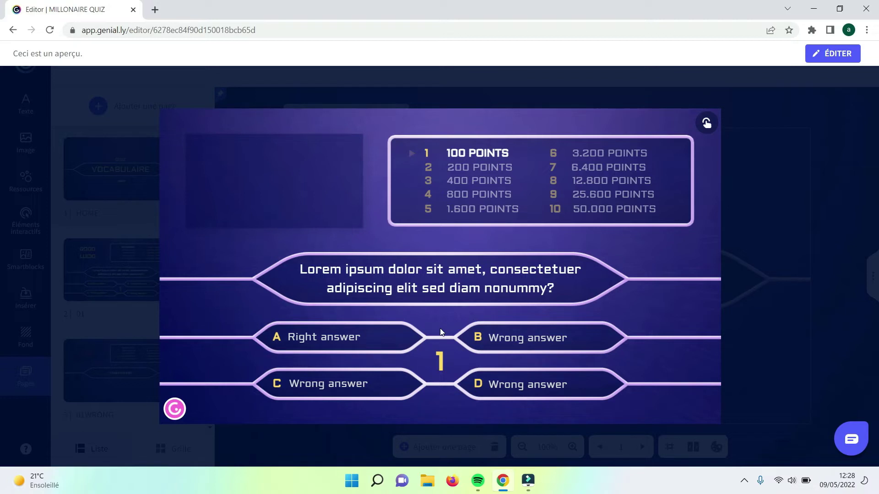
left_click(510, 271)
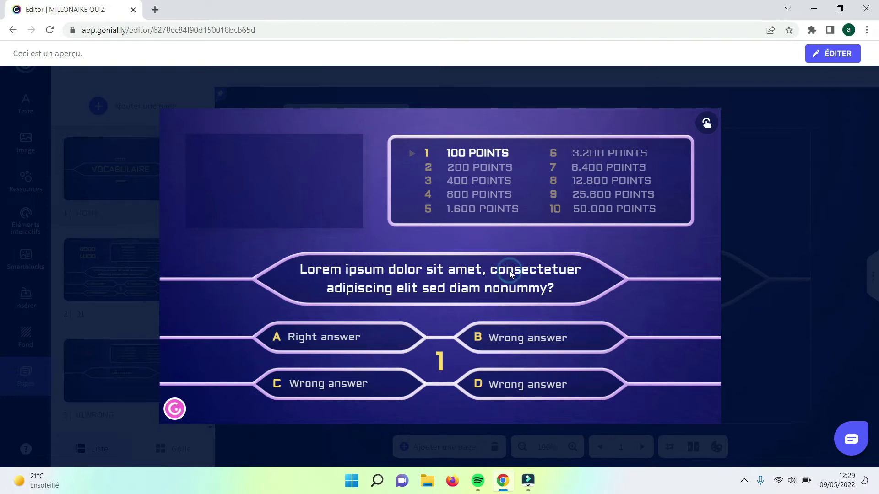
left_click(834, 56)
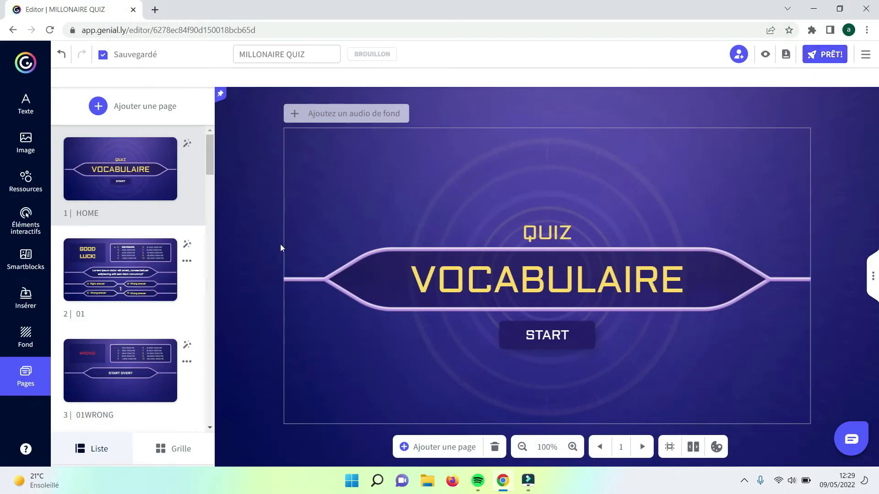
- On page 01, replace the placeholder question with "QUEL LE JOUR DE LA SEMAINE"
left_click(127, 273)
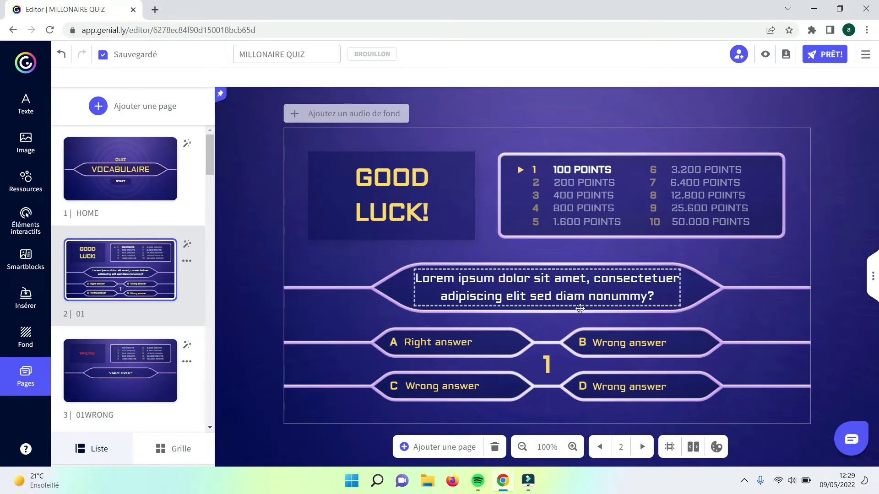
double_click(559, 291)
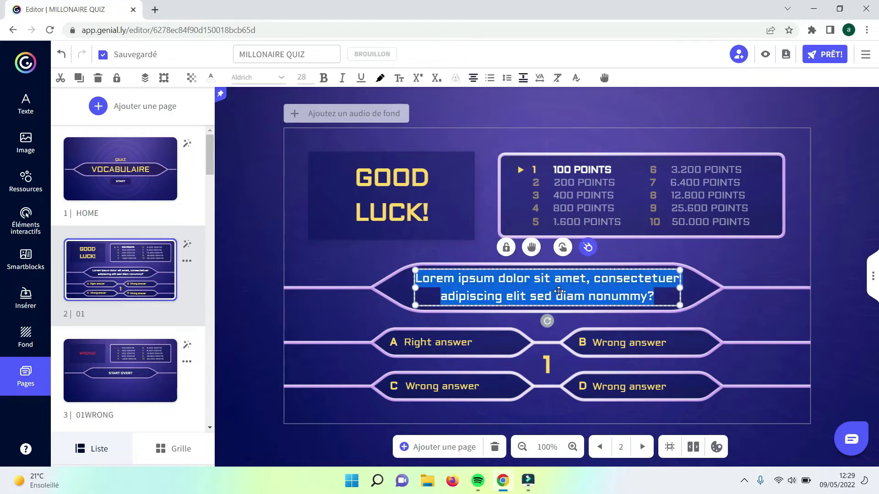
key("BackSpace")
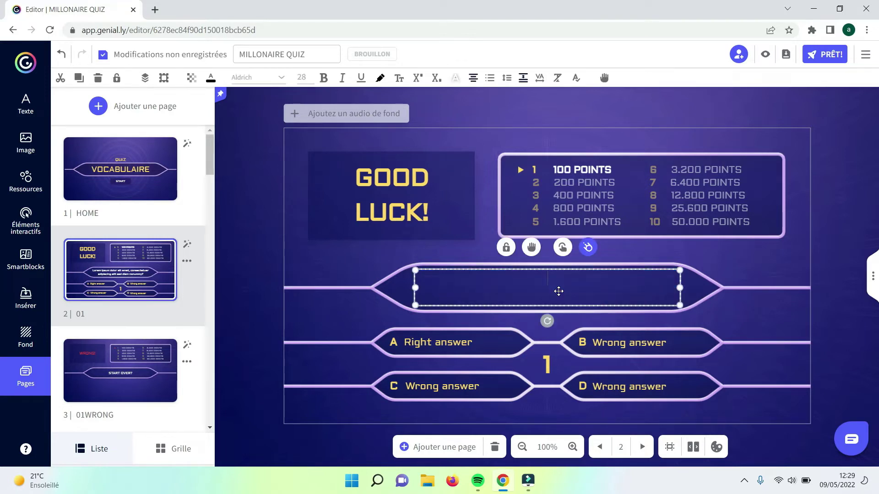
type("QUEL ")
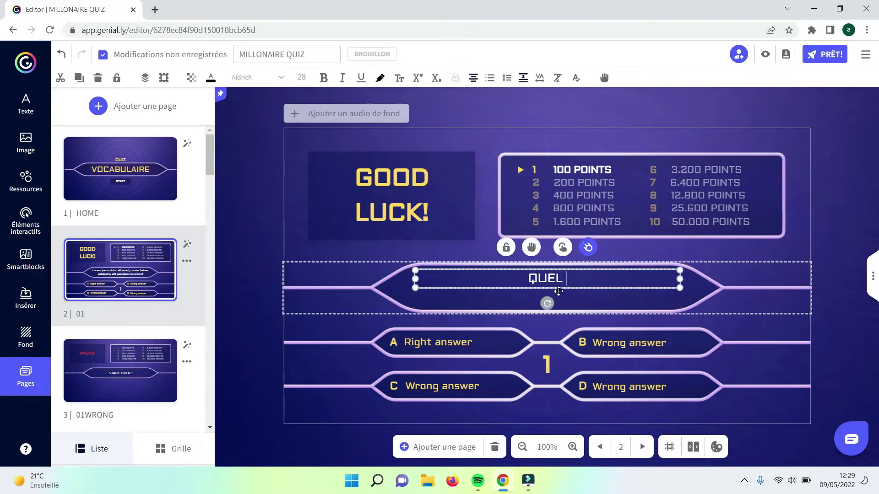
type("LE JOUR D")
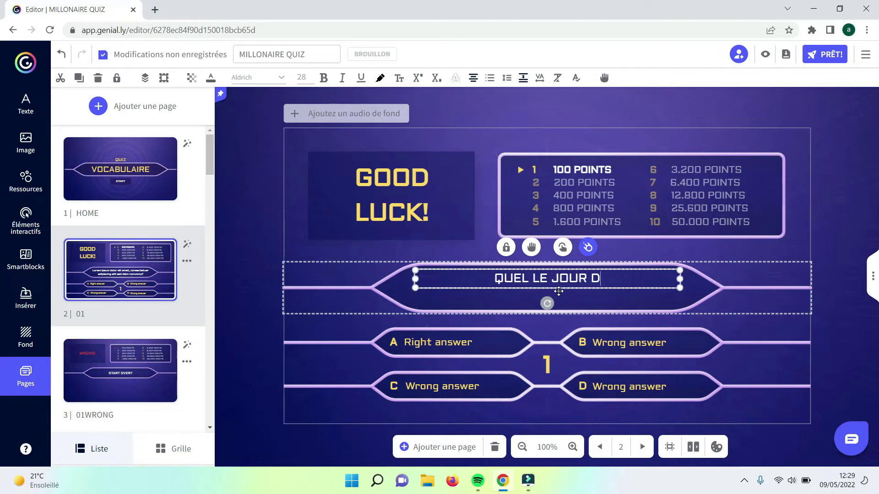
type("E LA SEMAINE")
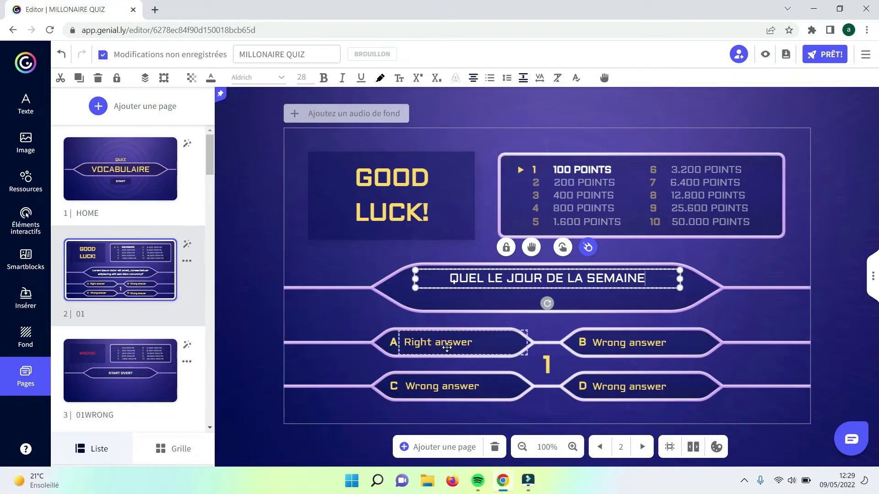
- On page 01, replace the text of answer B with "FAUX" and answer A with "VRAI"
double_click(656, 347)
key("BackSpace")
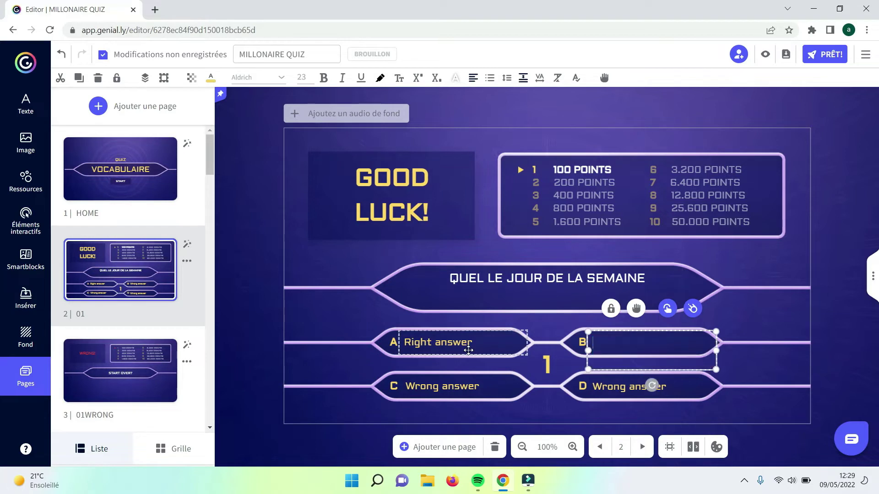
type("FAUX")
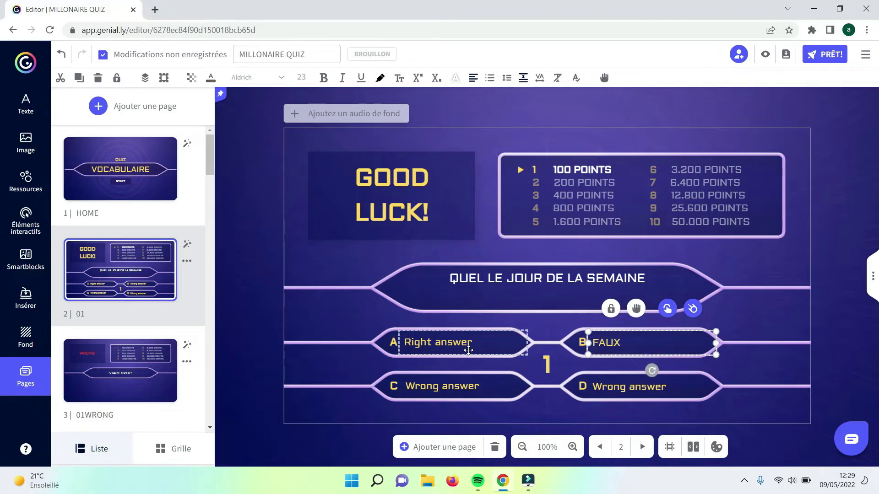
double_click(435, 344)
key("BackSpace")
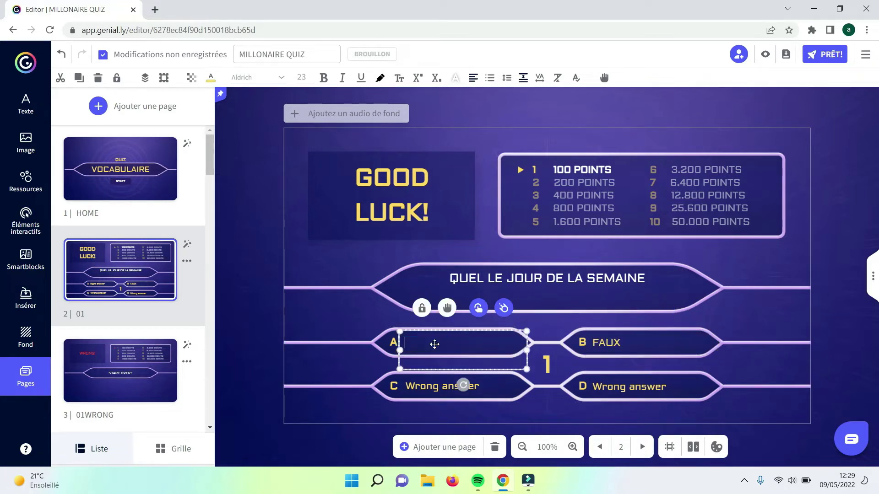
type("VRAI")
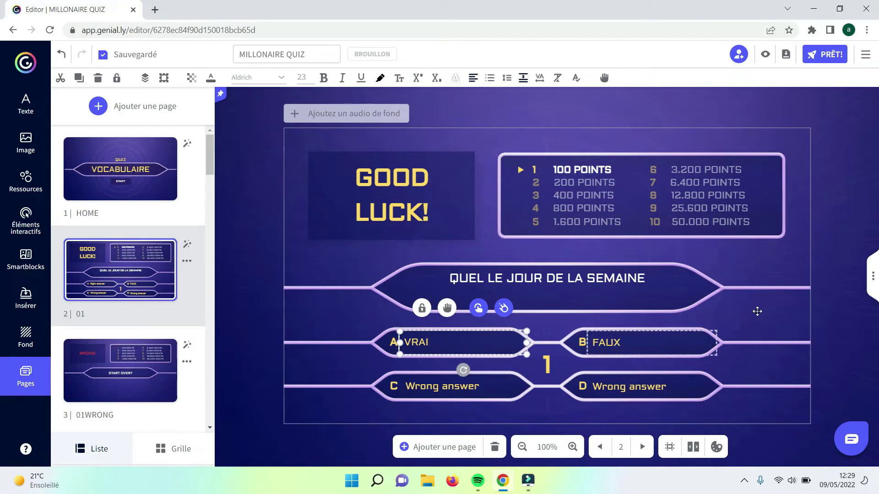
- Preview page 01, try the FAUX answer to see where it leads, and return to editing
left_click(765, 55)
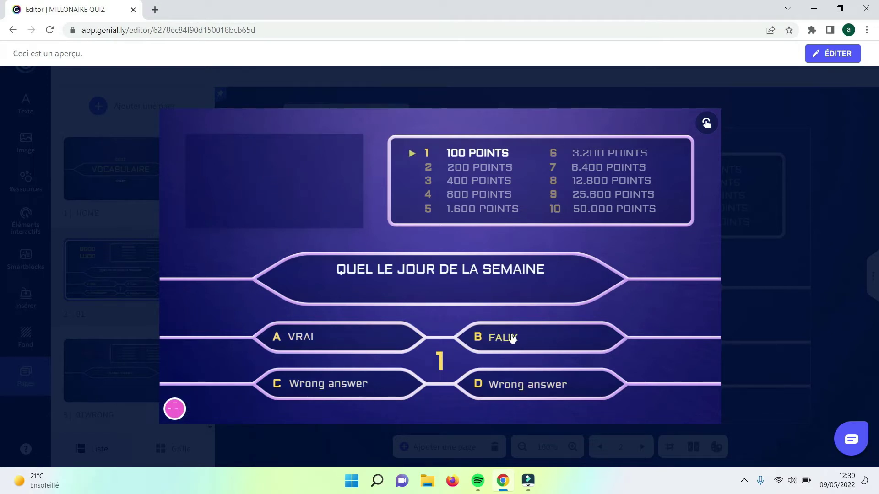
left_click(504, 340)
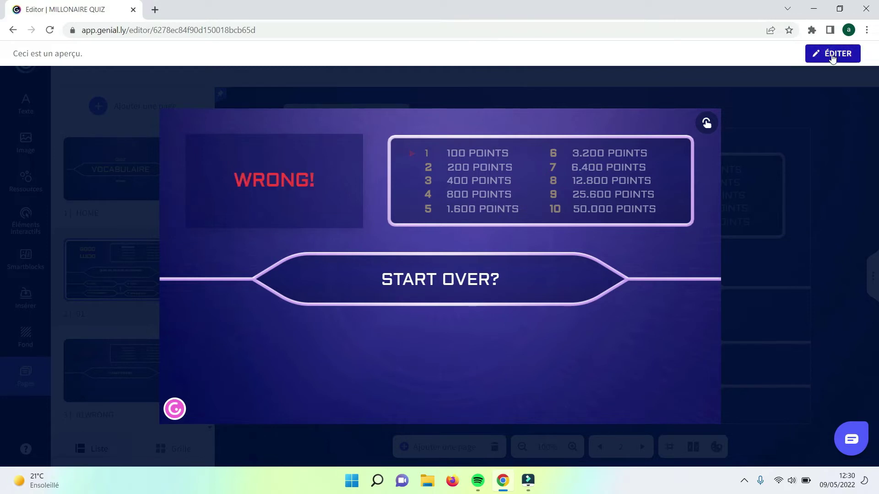
left_click(167, 310)
left_click(835, 54)
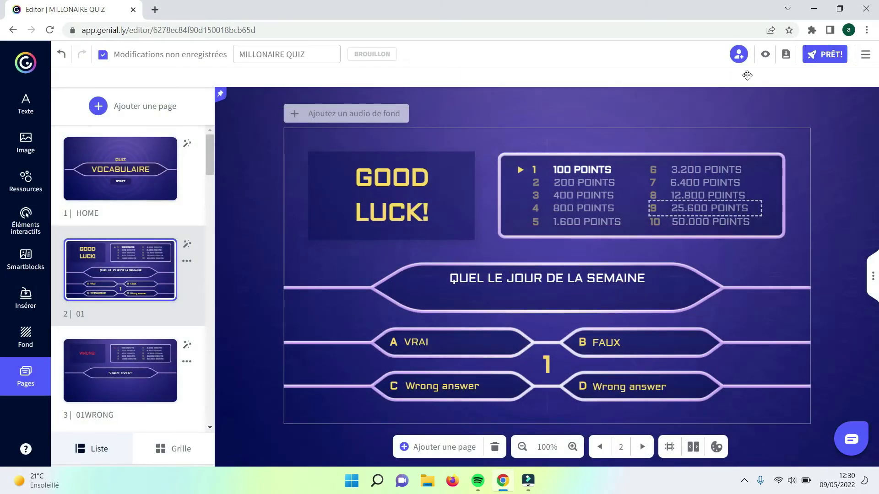
- Preview page 01 again, try the VRAI answer to see where it leads, and return to editing
left_click(764, 56)
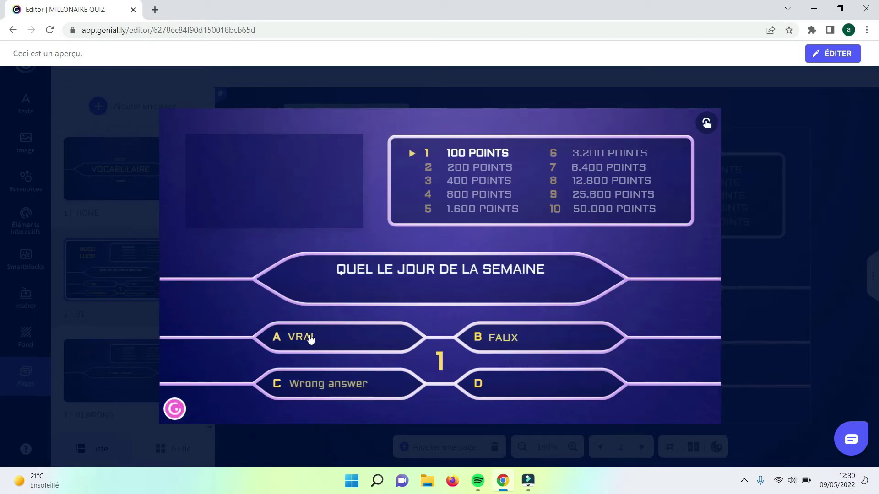
left_click(311, 339)
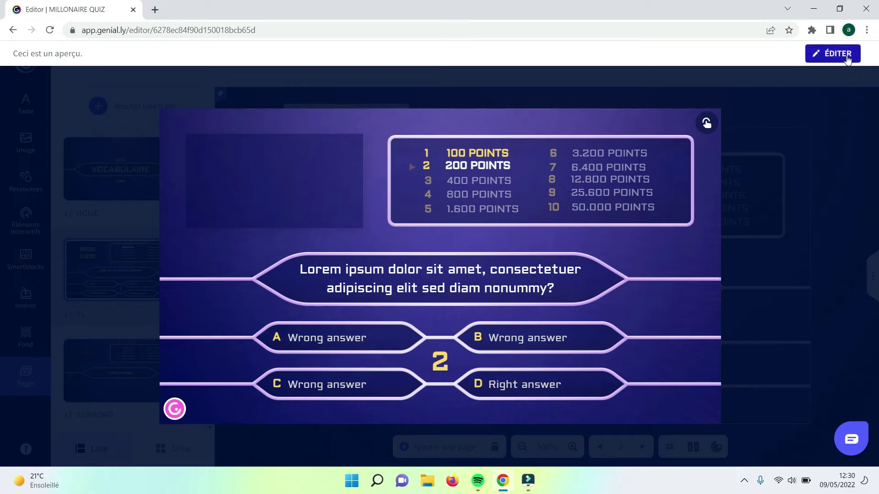
left_click(832, 54)
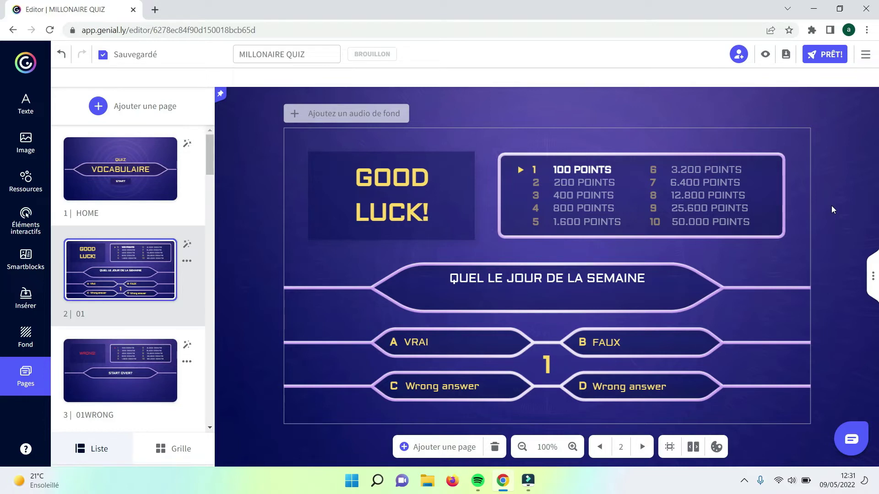
- Examine the Étiquette and Fenêtre interactivity editors for the question text on page 01, closing each without saving
left_click(608, 281)
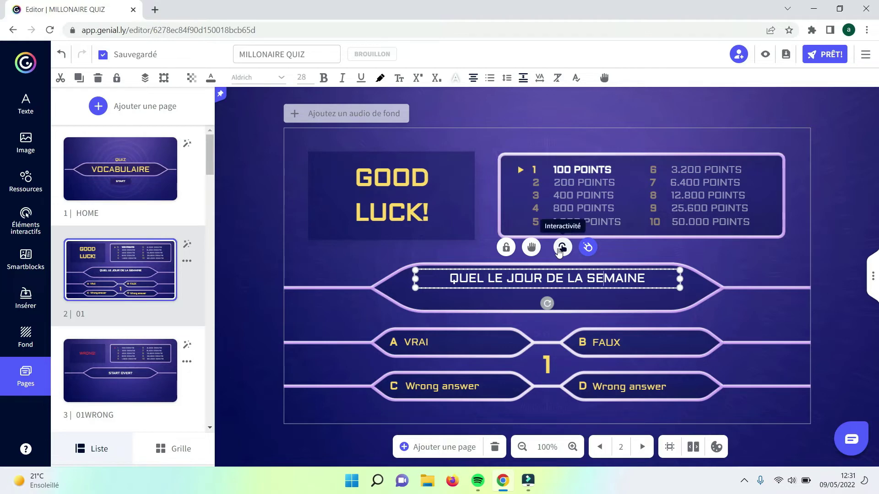
left_click(561, 247)
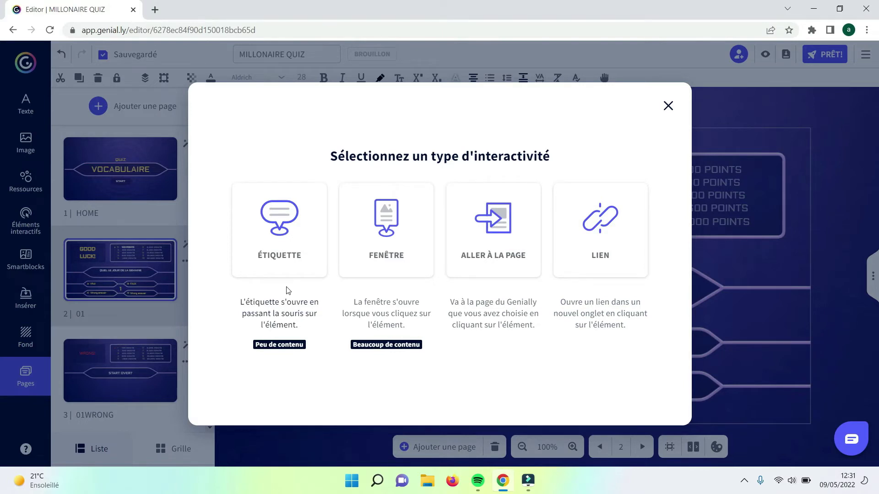
left_click(284, 241)
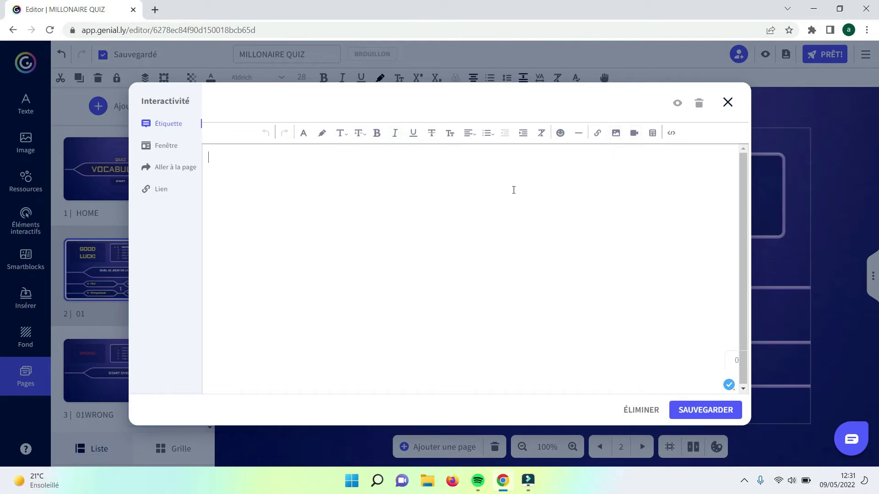
left_click(729, 104)
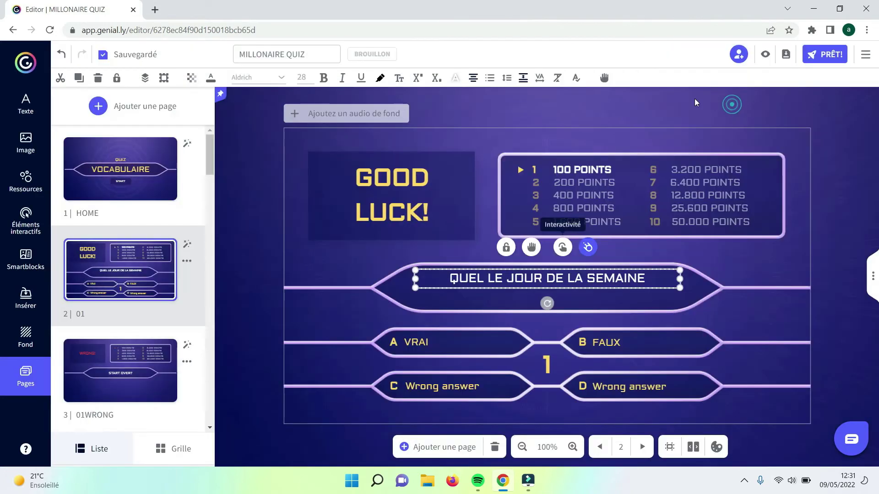
left_click(562, 248)
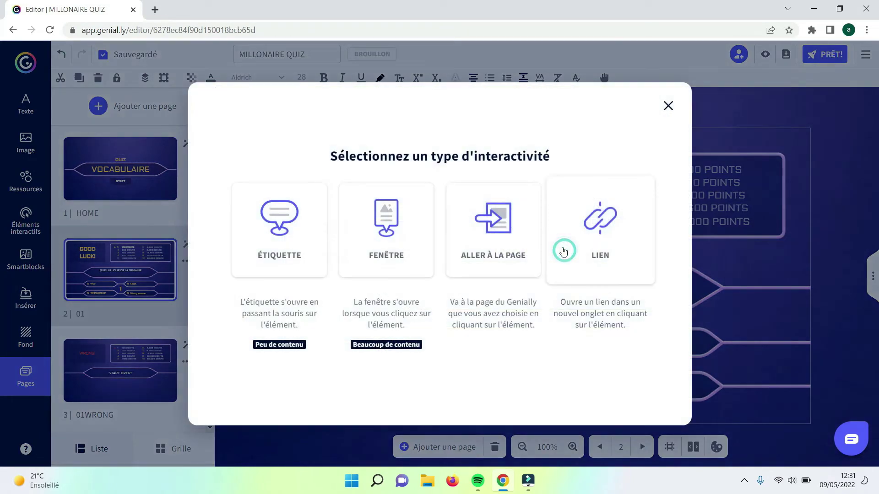
left_click(379, 233)
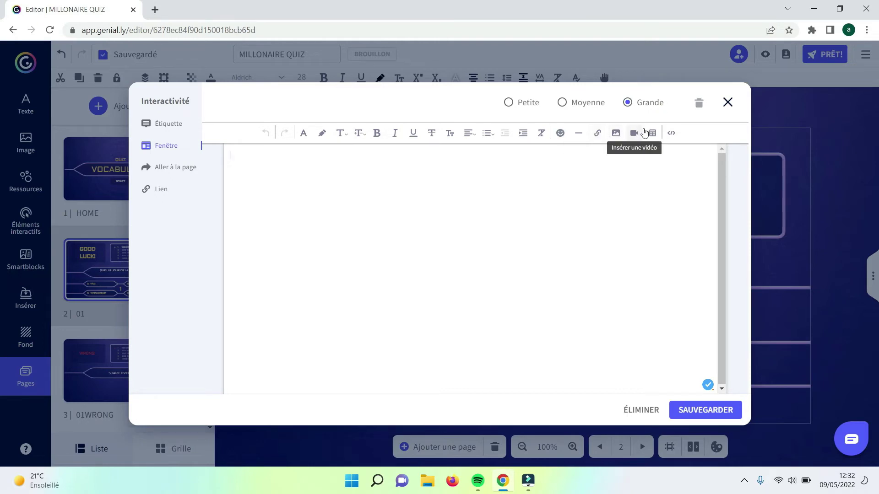
left_click(728, 102)
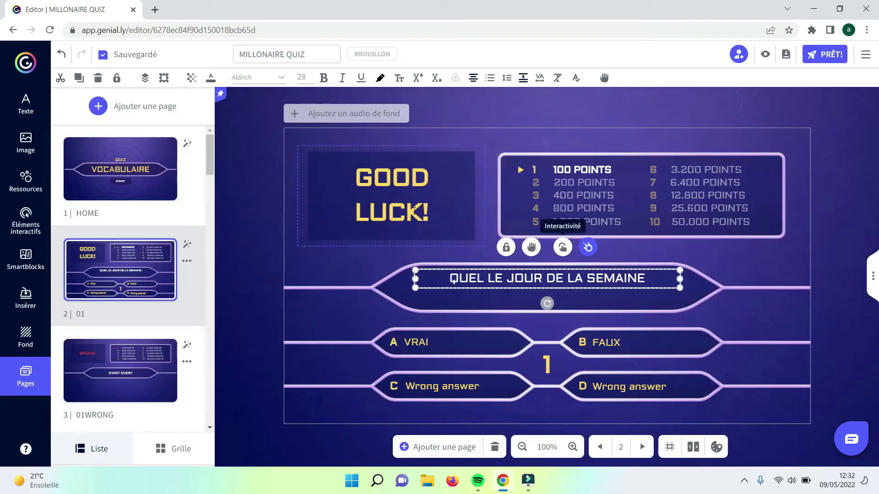
- Add an "Aller à la page" interactivity to the question text on page 01, linking it to page 01WRONG, and save it
left_click(563, 248)
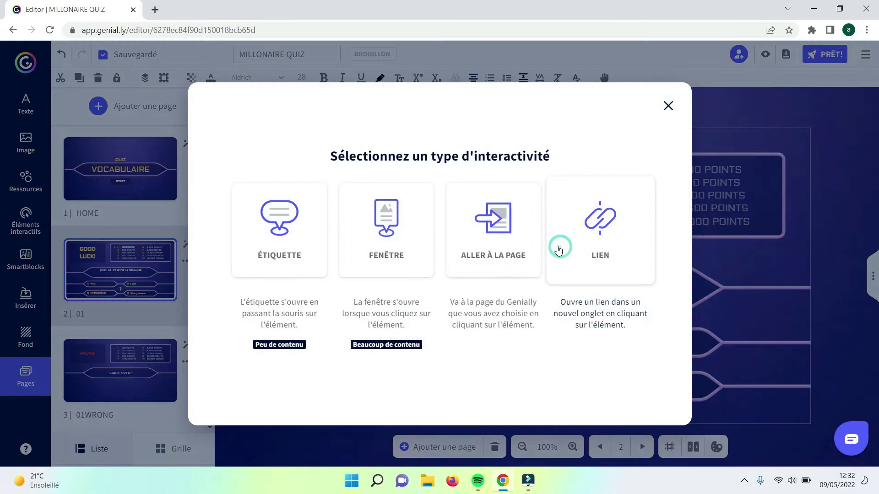
left_click(520, 236)
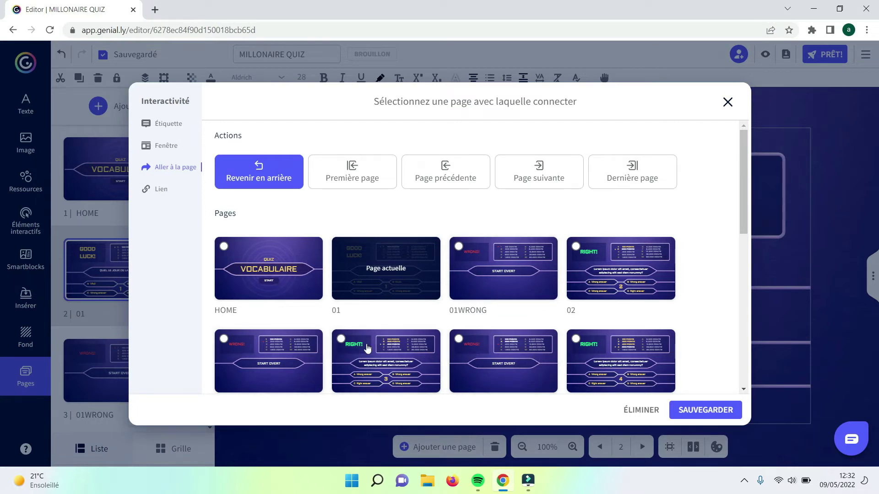
left_click(465, 250)
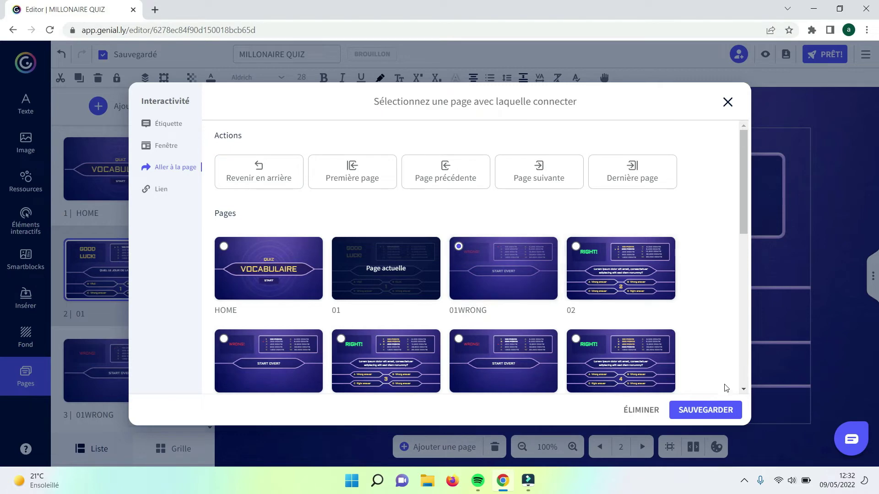
left_click(718, 409)
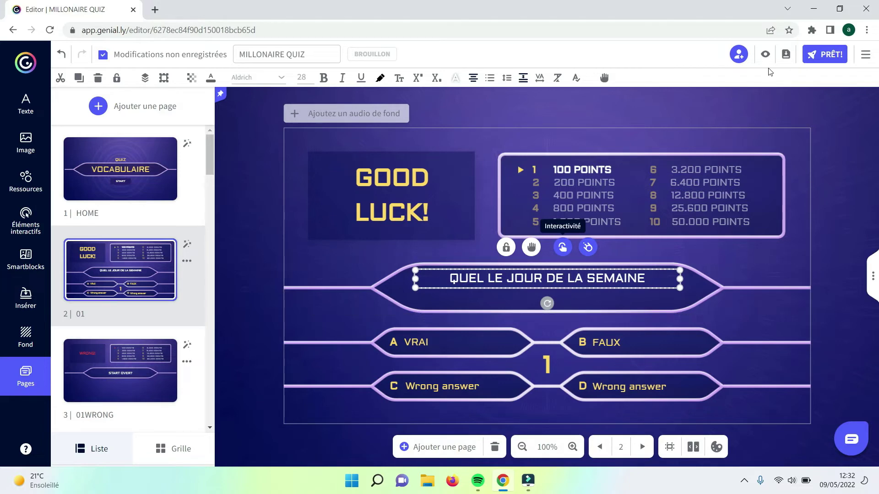
- Preview page 01, test the page link on the question text, and return to editing
left_click(764, 55)
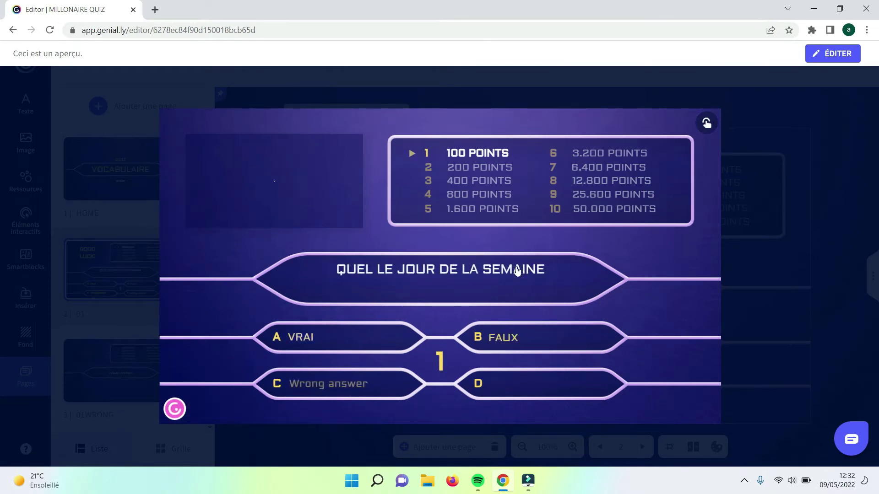
left_click(479, 272)
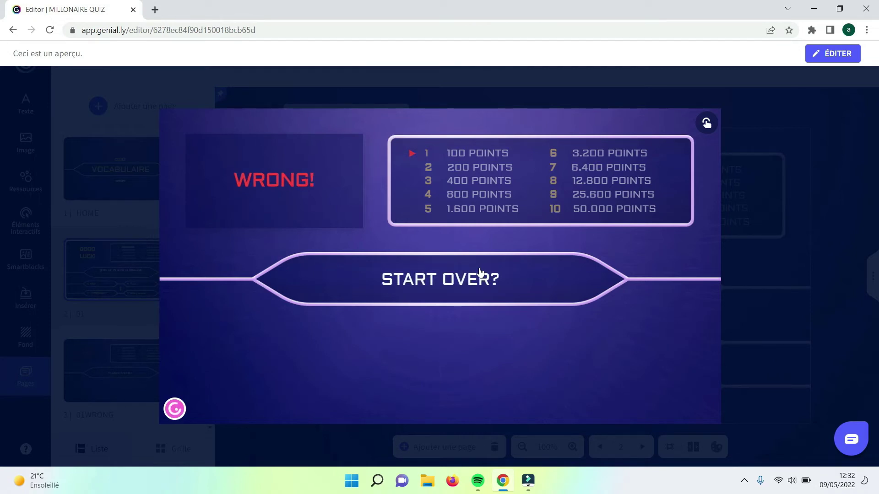
left_click(837, 54)
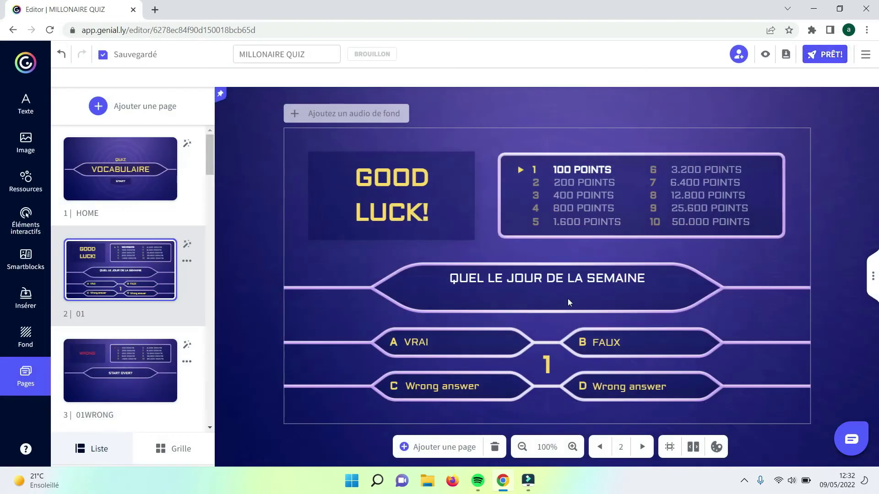
- Set the entrance animation of the question text on page 01 to the Tourbillon effect
left_click(559, 276)
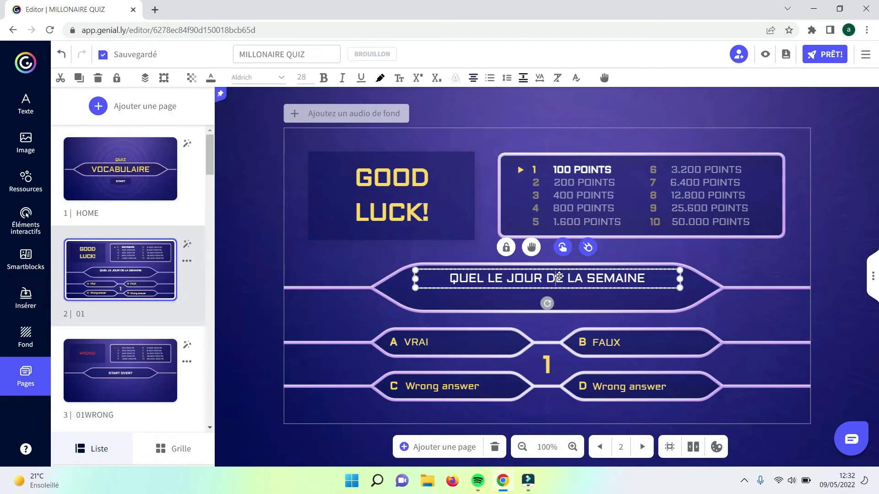
left_click(588, 248)
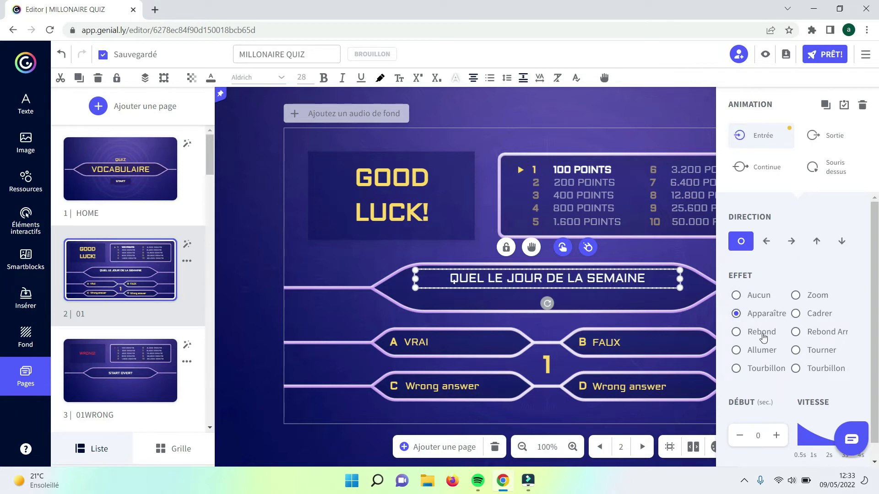
left_click(763, 369)
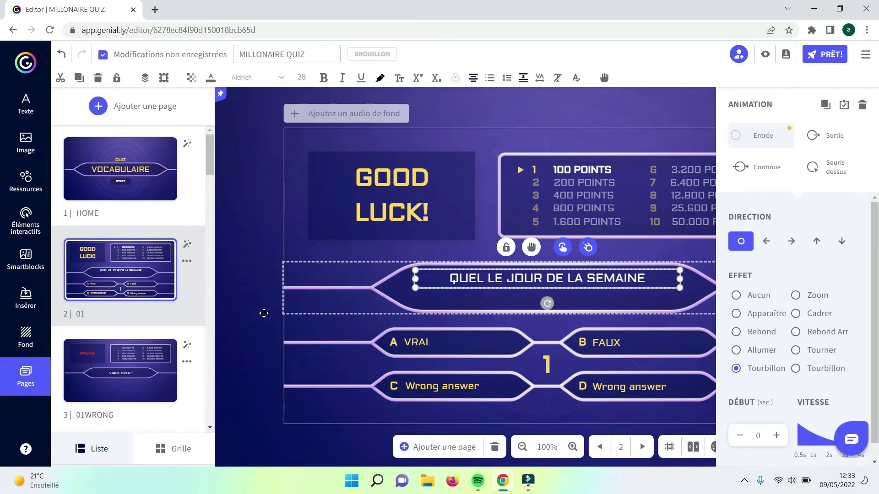
left_click(255, 325)
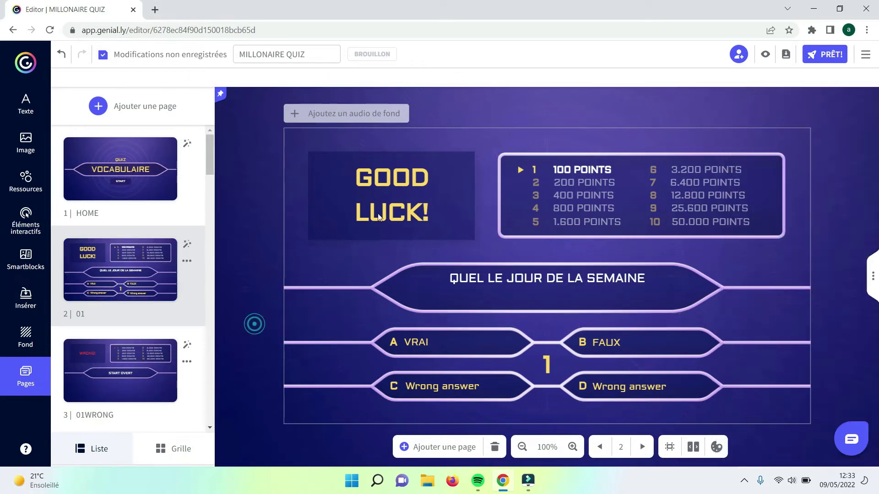
- Preview the question text's entrance animation on page 01, follow its page link, and return to editing
left_click(765, 53)
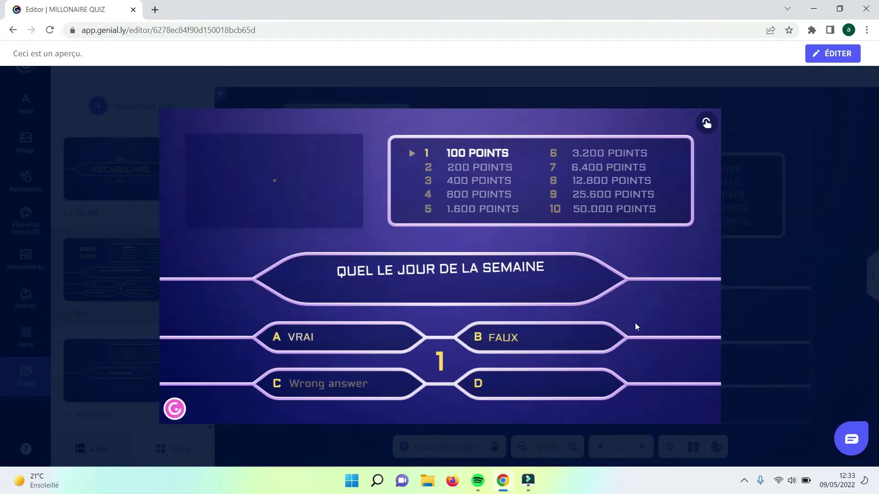
left_click(510, 270)
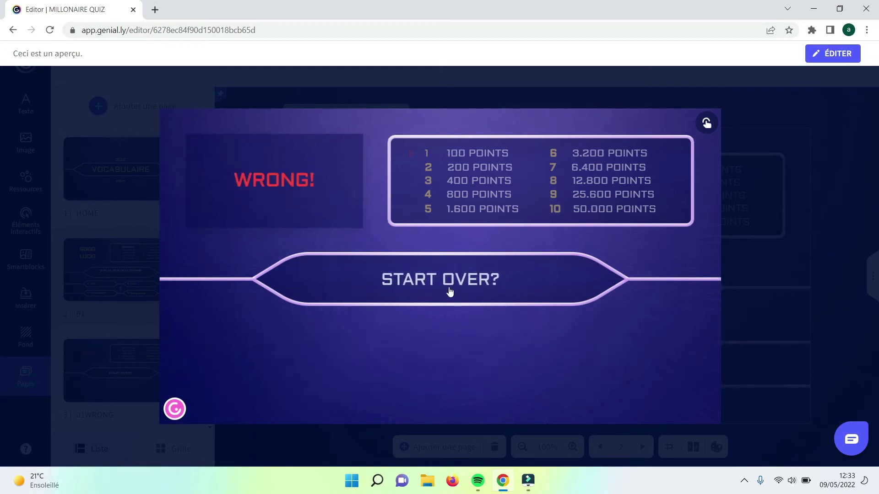
left_click(831, 54)
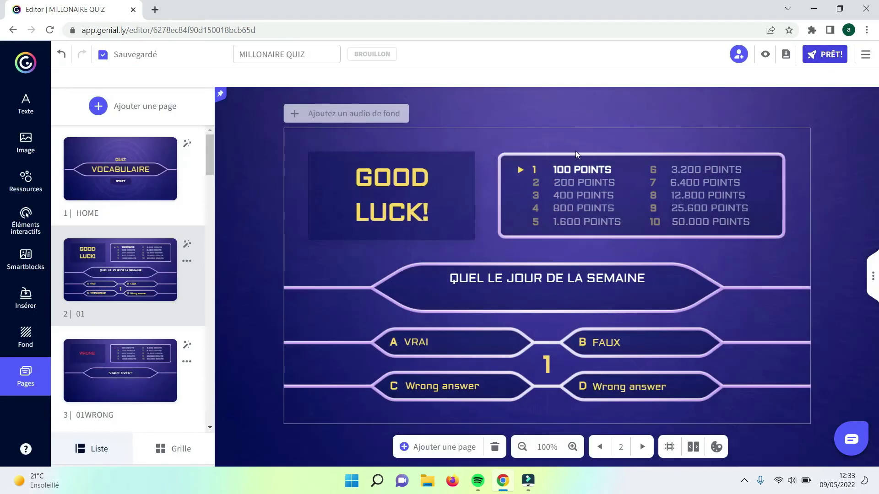
- Remove the link to page 01WRONG from the question text on page 01
left_click(582, 279)
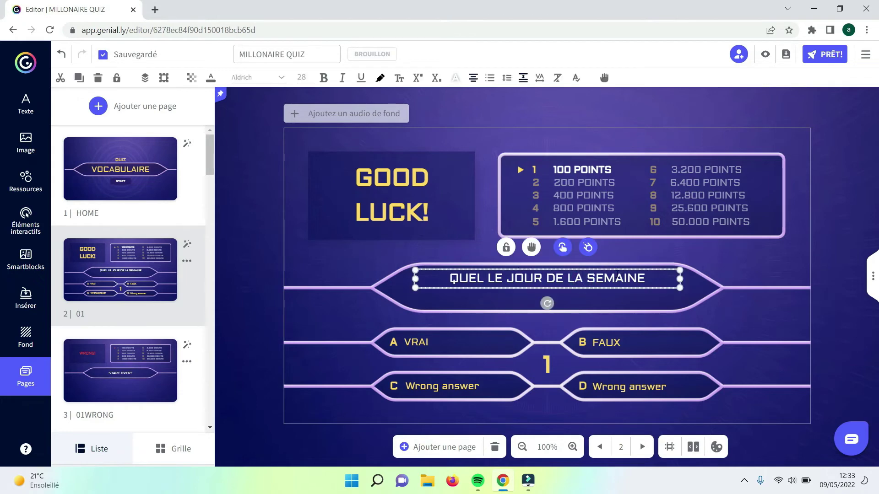
left_click(563, 248)
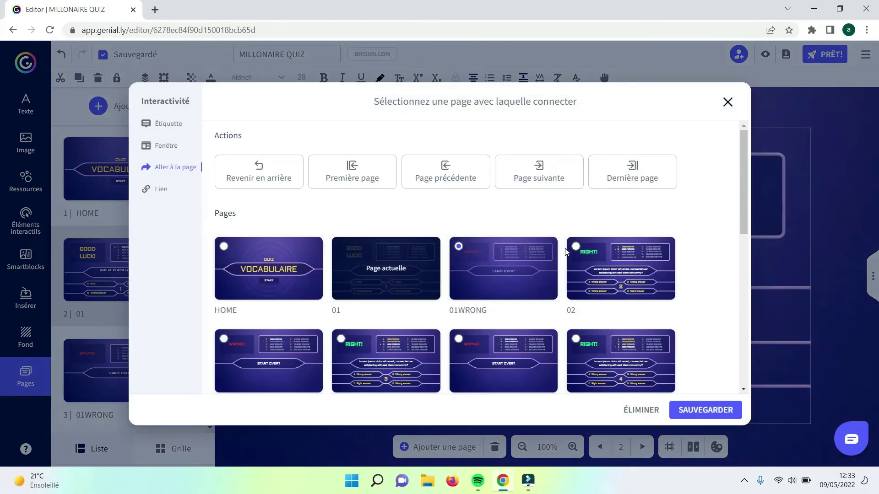
left_click(459, 246)
left_click(641, 410)
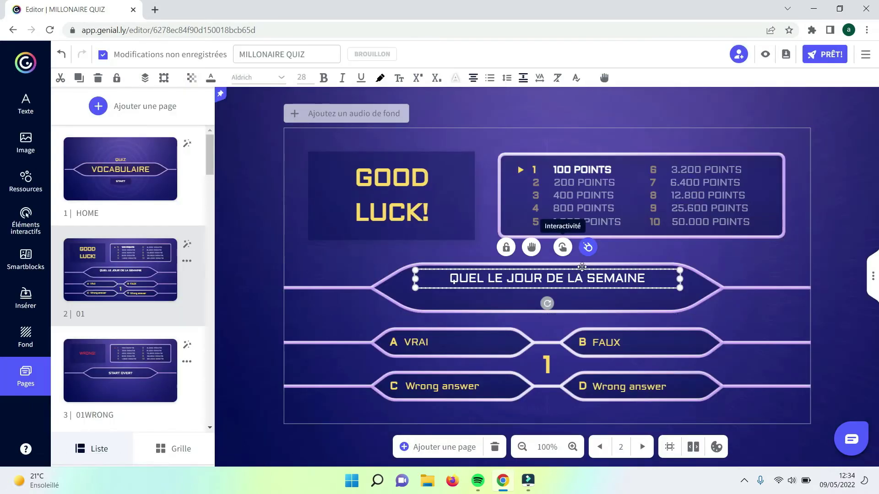
- Add a label interactivity reading "BONJOUR" to the question text on page 01 and save it
left_click(566, 253)
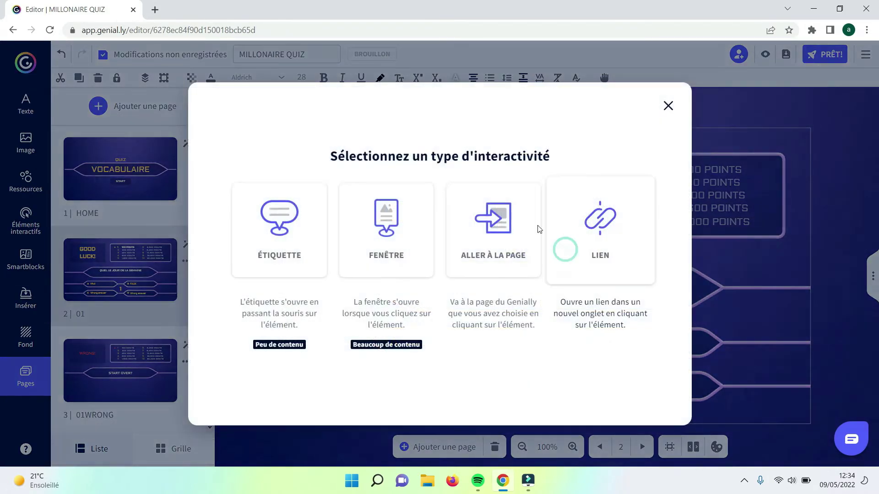
left_click(287, 239)
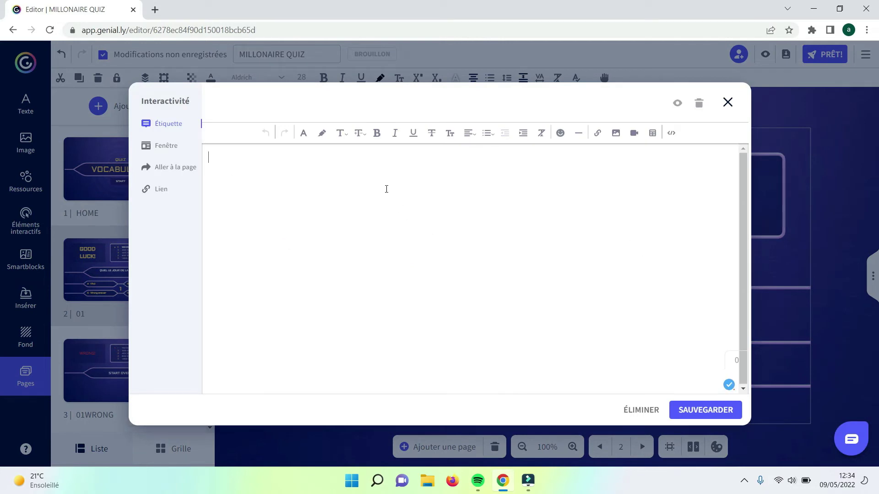
type("BONJOUR")
left_click(685, 413)
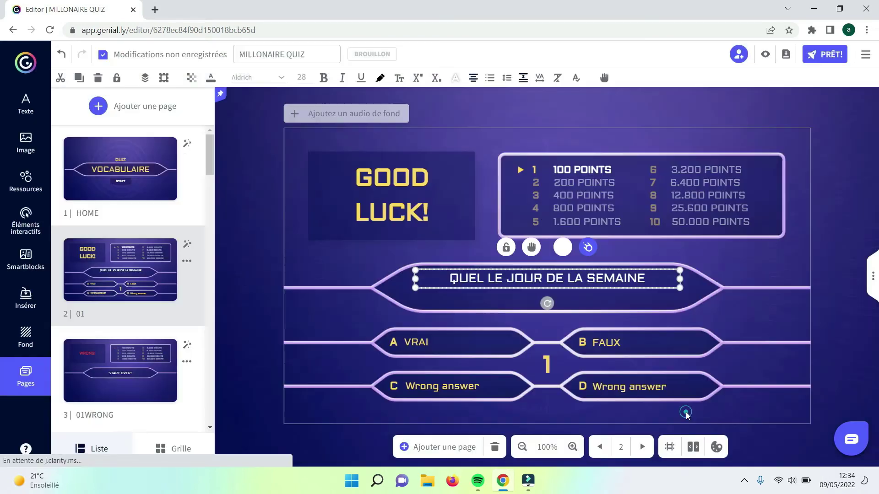
- Preview page 01, check the label on the question text, and return to editing
left_click(765, 54)
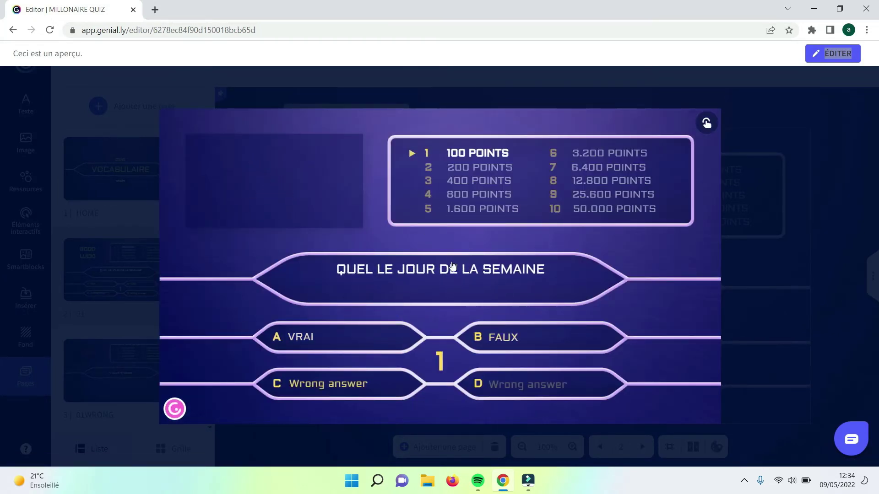
mouse_move(449, 269)
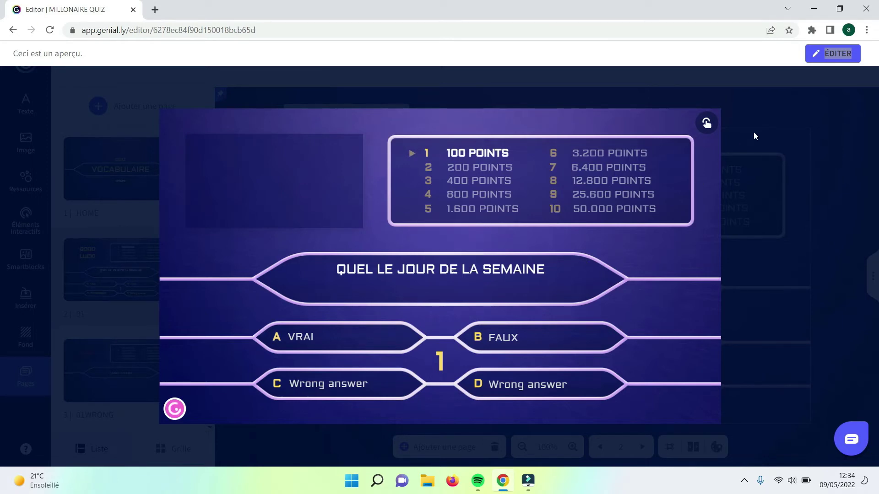
left_click(847, 55)
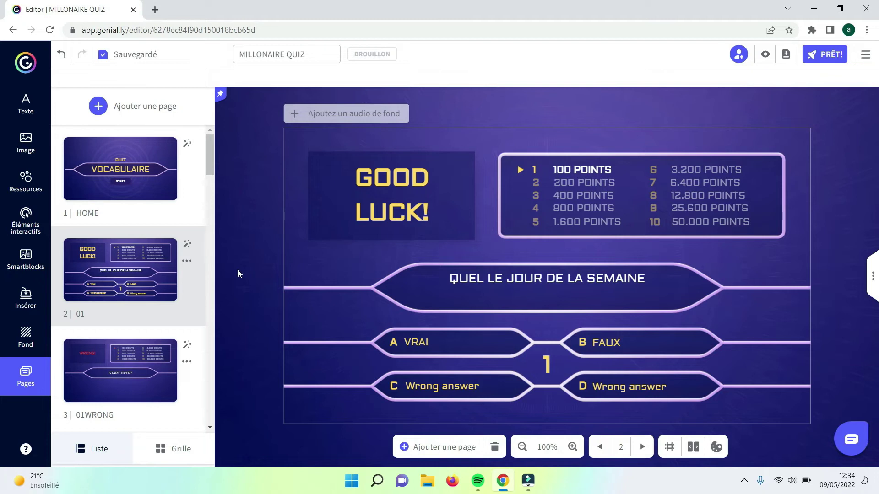
- Examine page 01WRONG, the placeholder question on page 05, and the pages that follow it
left_click(117, 372)
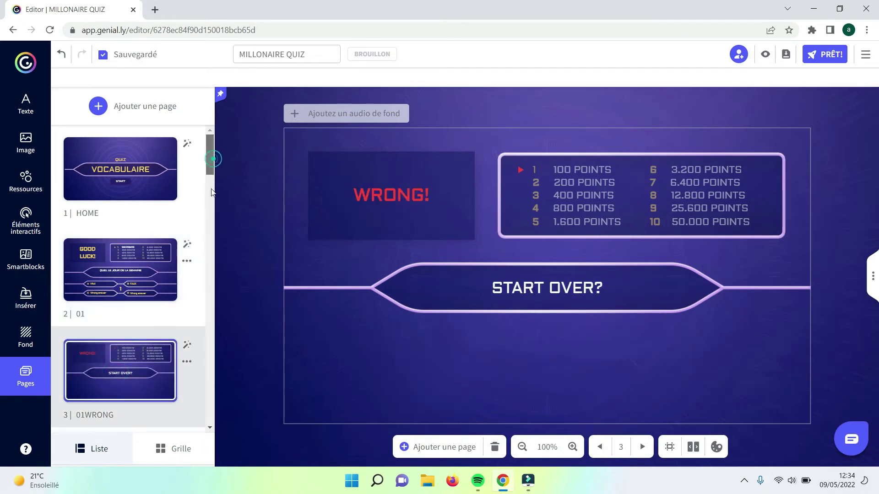
scroll(158, 255, "down", 10)
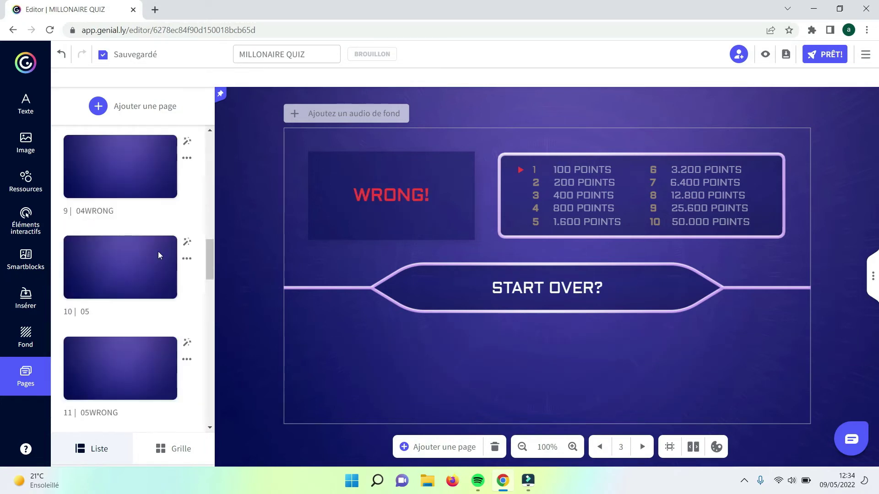
left_click(144, 274)
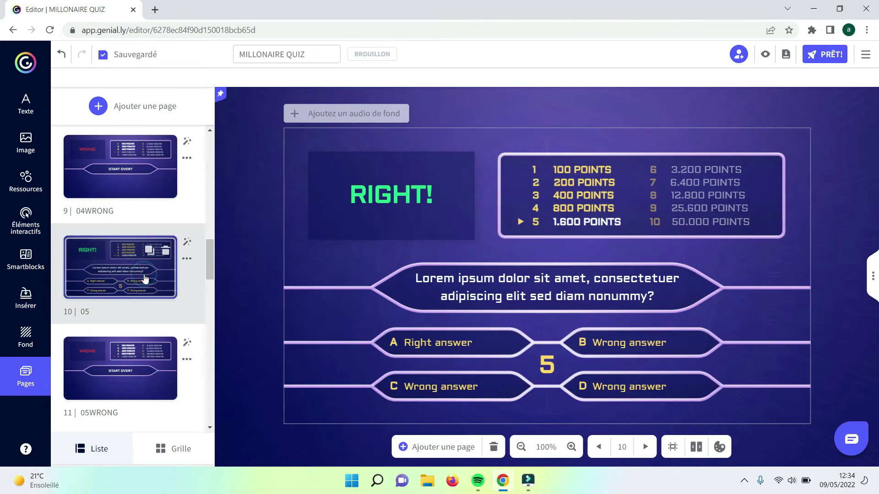
double_click(513, 293)
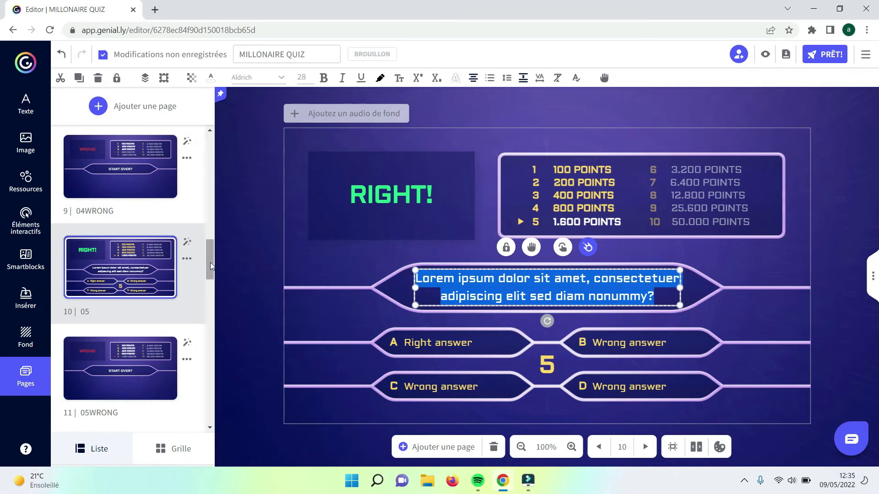
left_click_drag(210, 262, 218, 299)
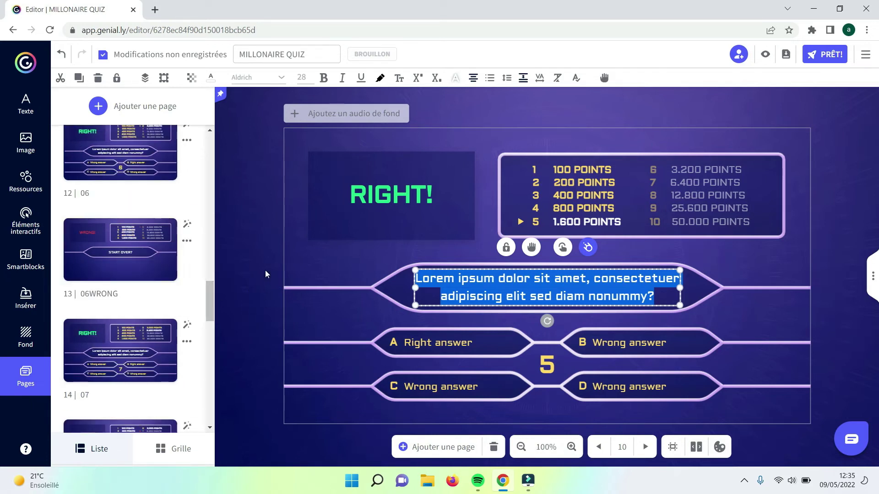
left_click(260, 246)
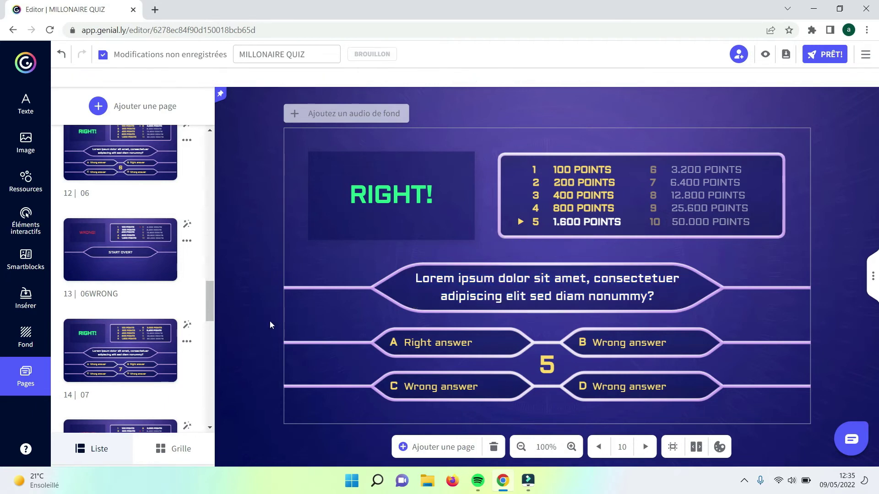
- Add a blank page after page 05 and insert a Titre 1 heading on it
left_click(455, 448)
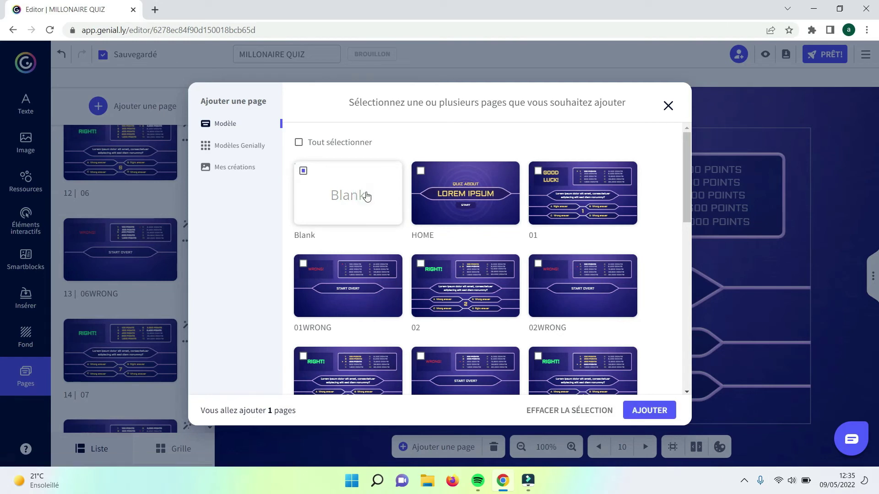
left_click(657, 411)
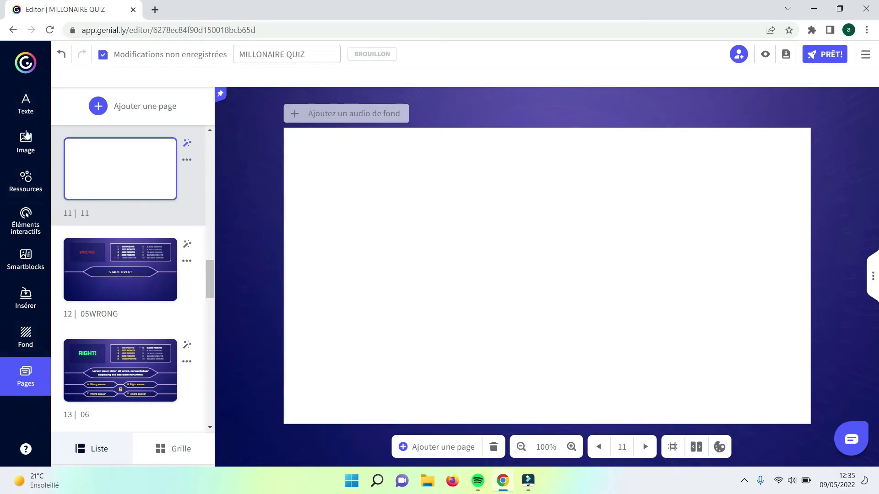
left_click(29, 107)
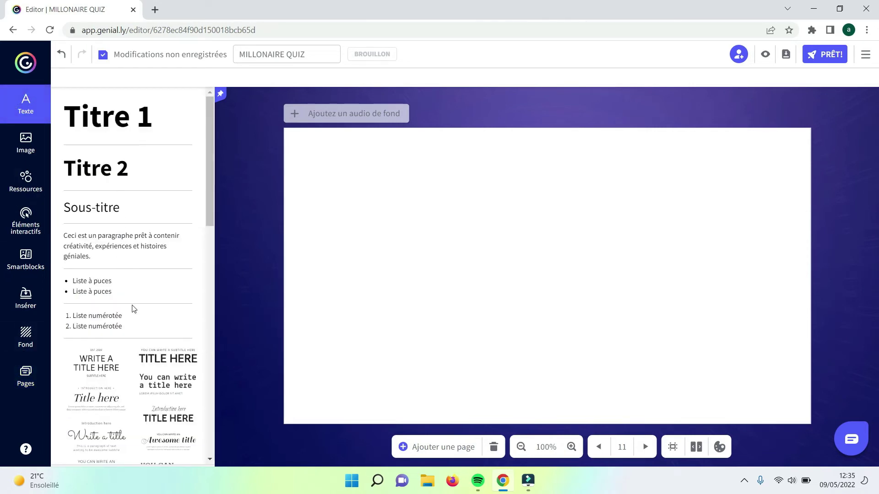
left_click(115, 108)
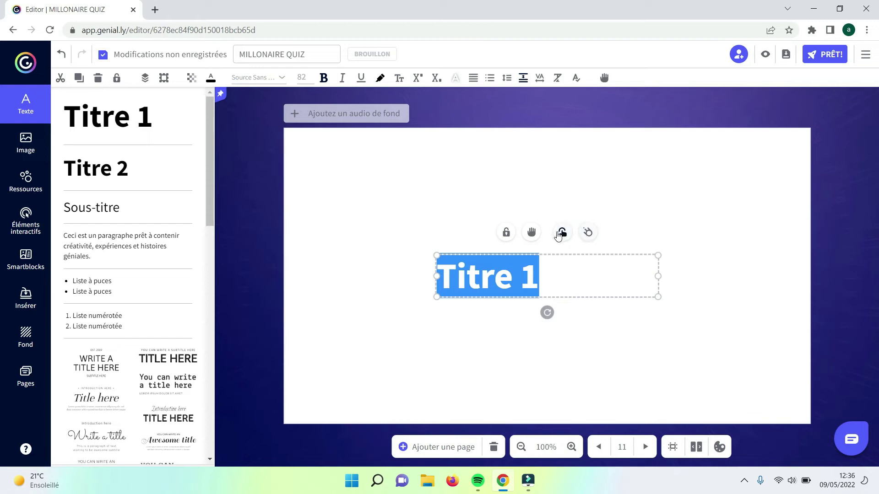
left_click(449, 361)
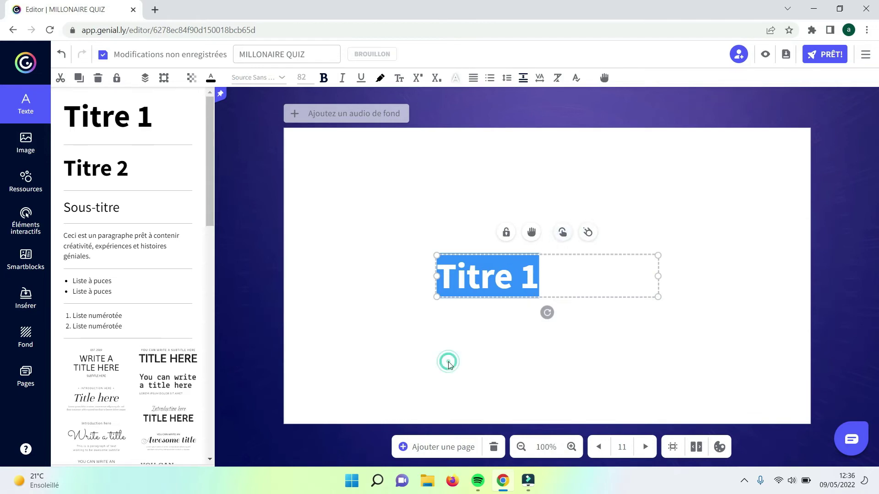
- Insert the Pixabay photo of a street at night, shrink it to about 252 × 171, and place it above and right of the heading
left_click(21, 136)
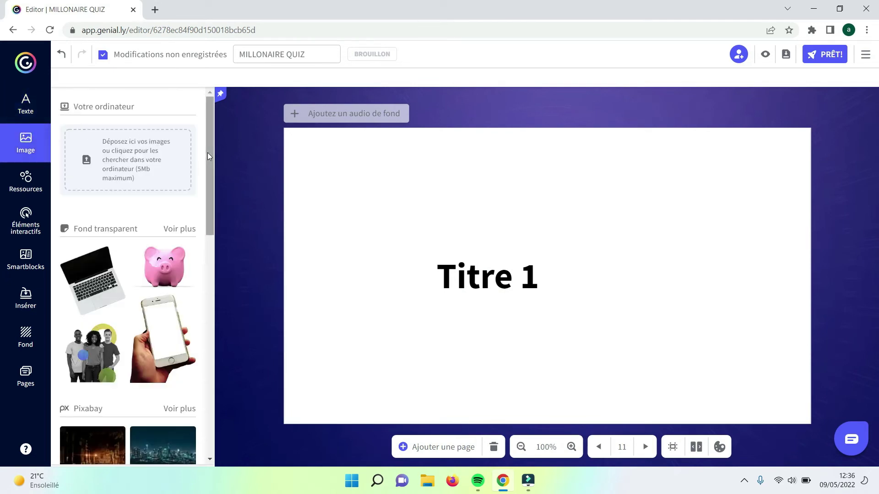
left_click_drag(210, 156, 211, 190)
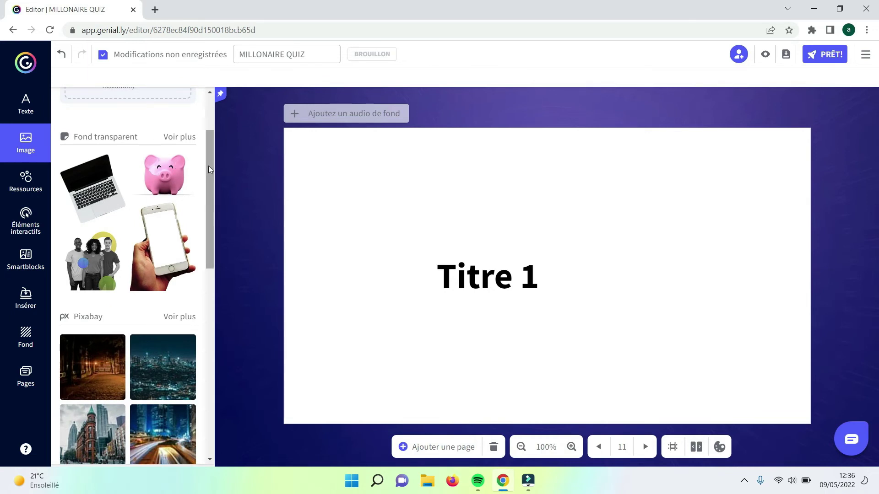
left_click_drag(208, 166, 171, 219)
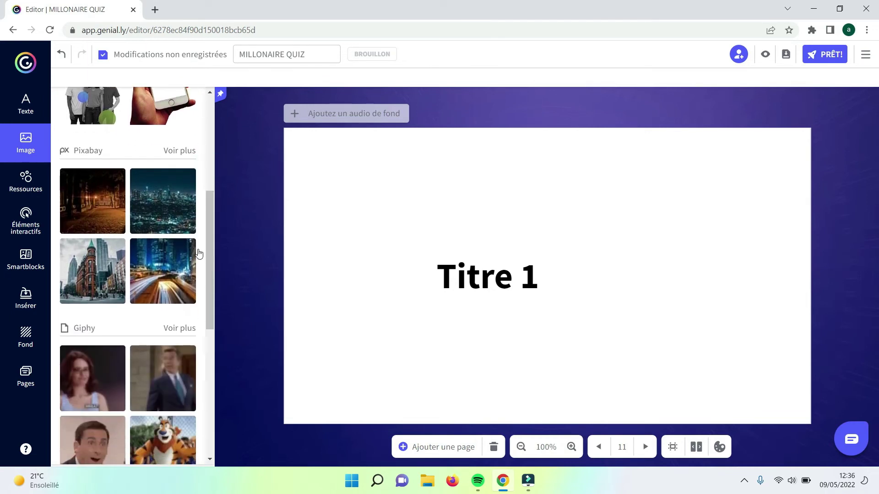
left_click(108, 193)
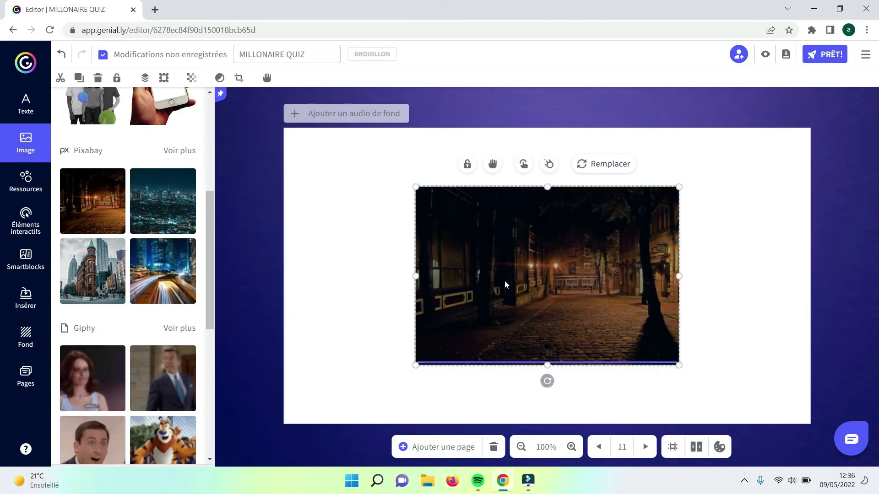
left_click_drag(557, 295, 614, 315)
left_click_drag(701, 365, 582, 280)
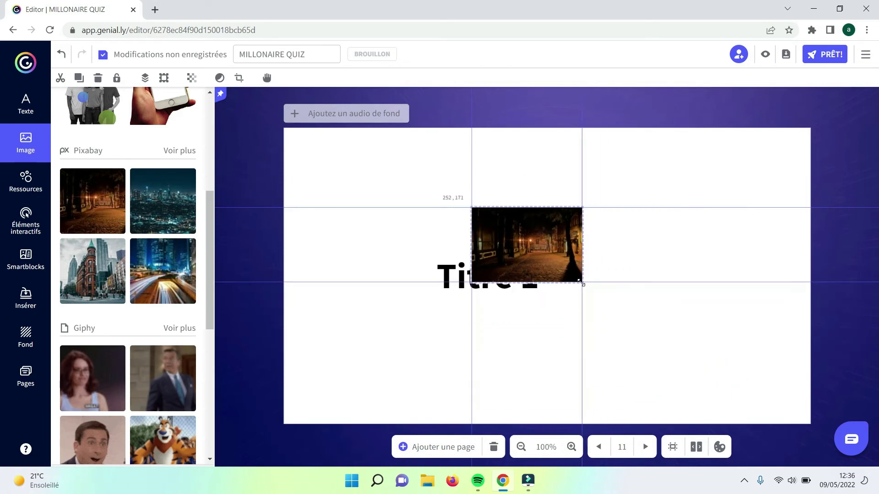
left_click_drag(568, 243, 684, 174)
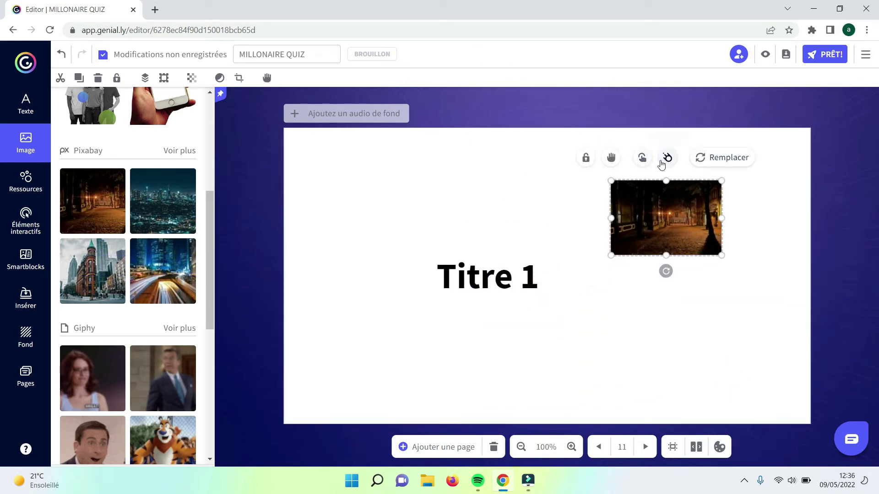
- Insert the illustration of the pink-haired woman with a raised arm and place it at about (109, 72) on the blank page
left_click(26, 181)
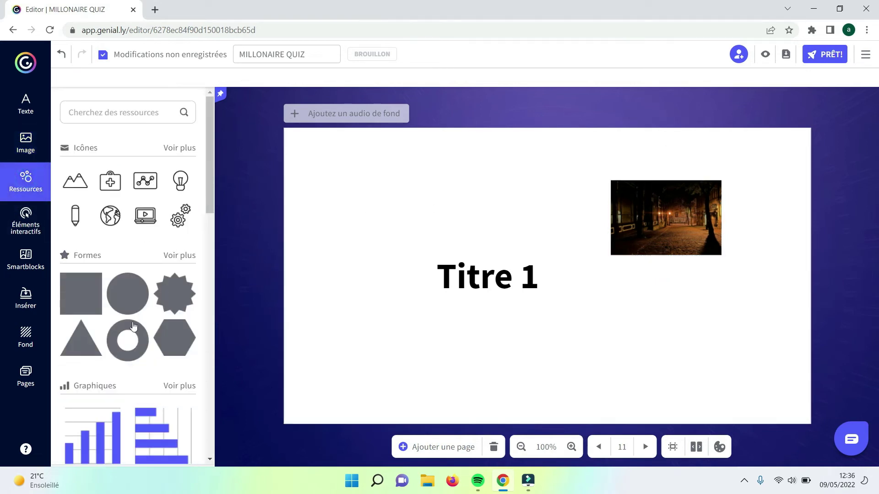
left_click_drag(210, 188, 198, 359)
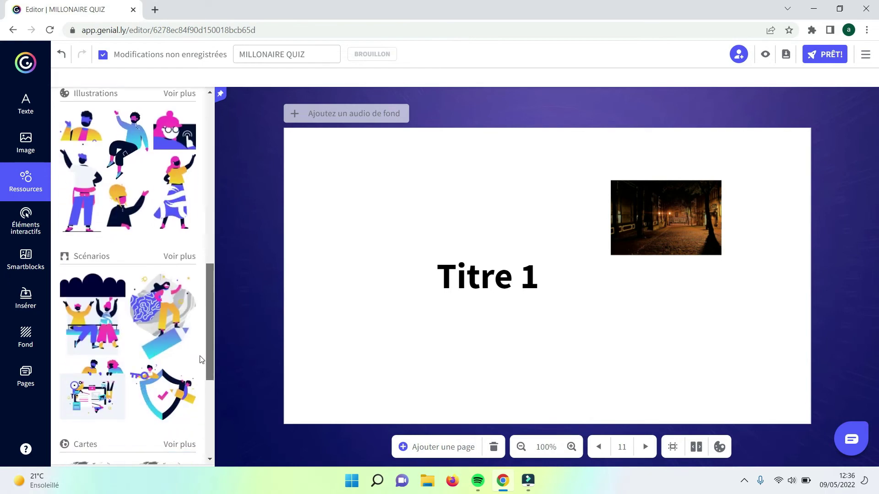
left_click(182, 202)
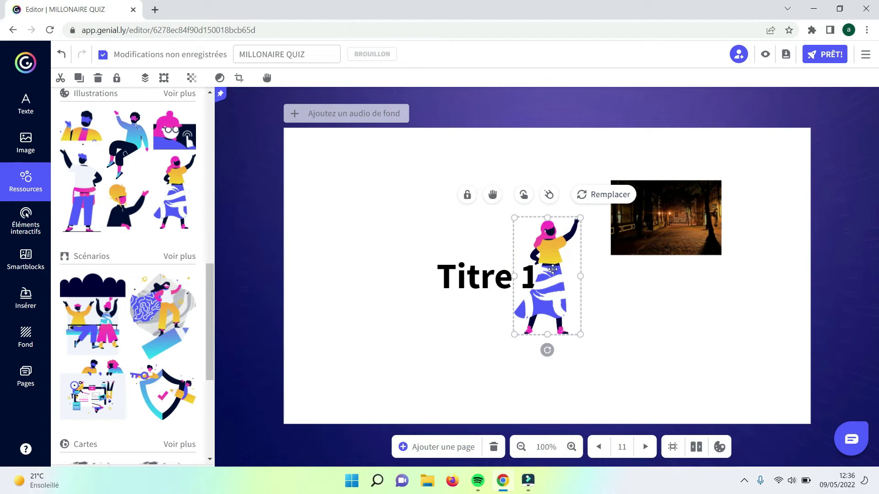
left_click_drag(552, 270, 378, 209)
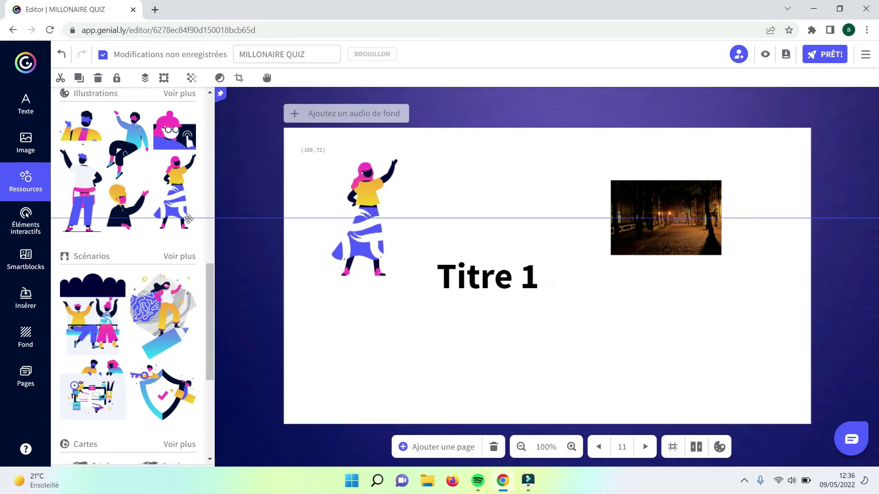
- Browse the available interactive elements, Smartblocks and audio insertion options
left_click(26, 213)
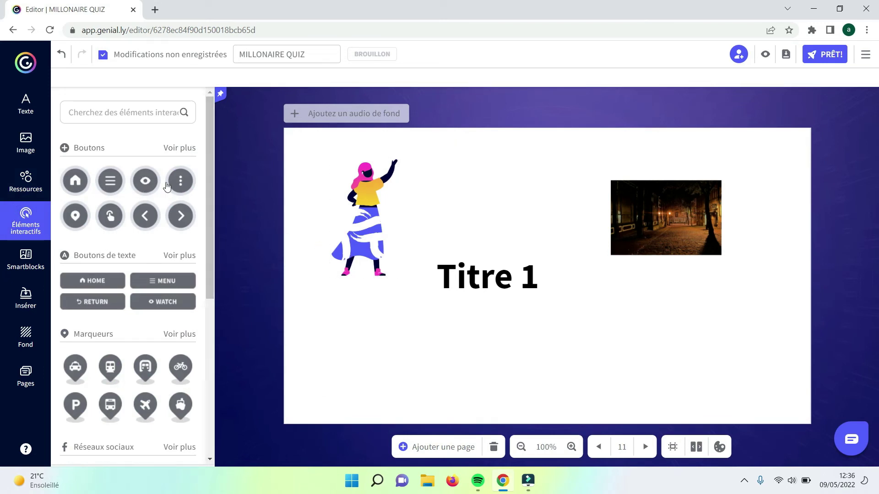
left_click_drag(208, 184, 208, 249)
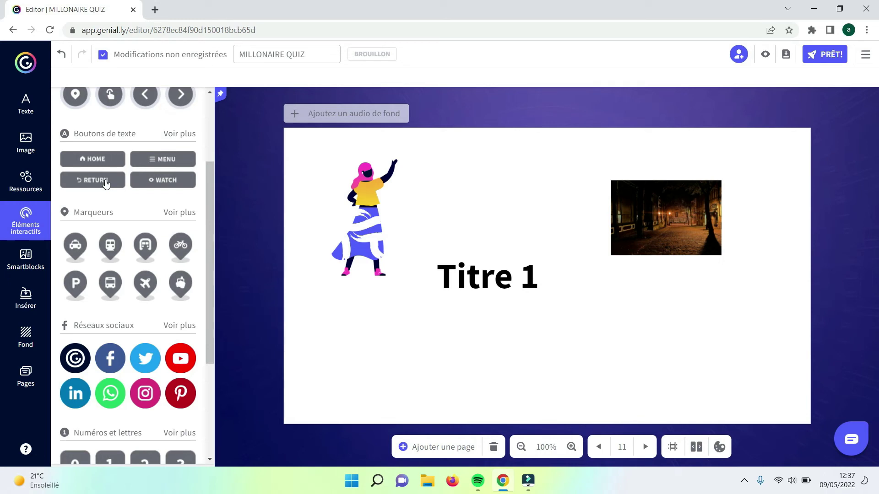
left_click(27, 270)
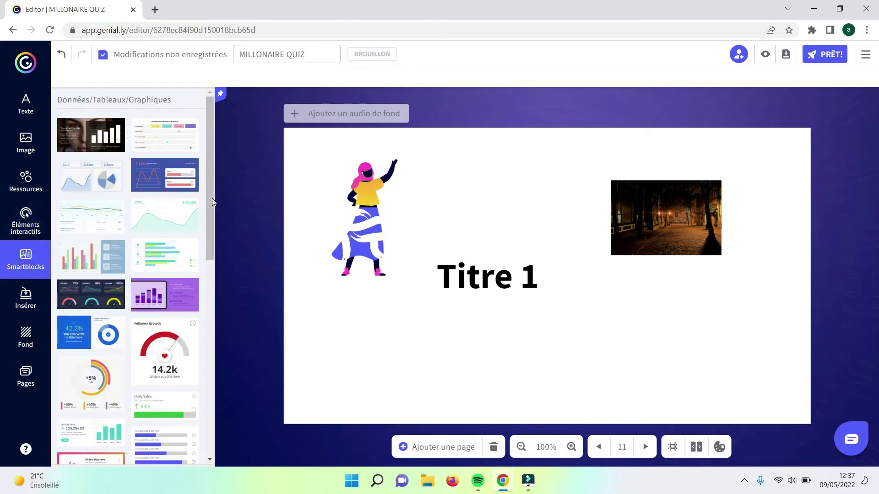
left_click_drag(212, 198, 209, 281)
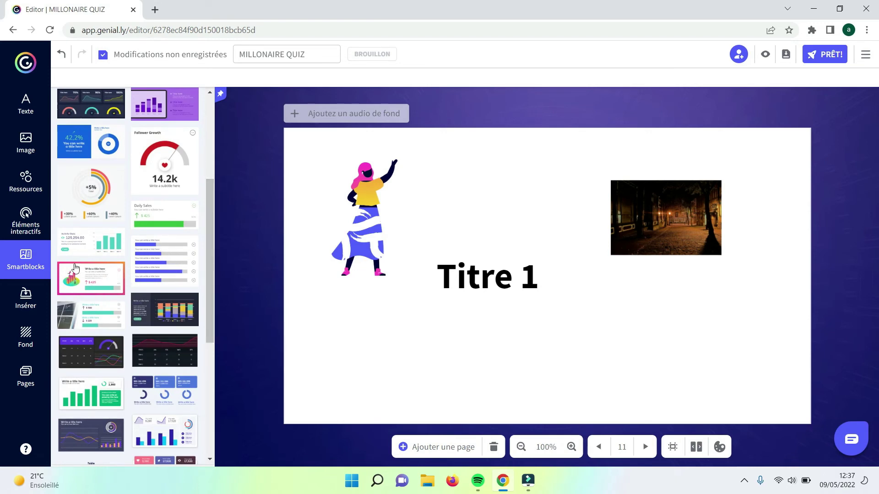
left_click(25, 304)
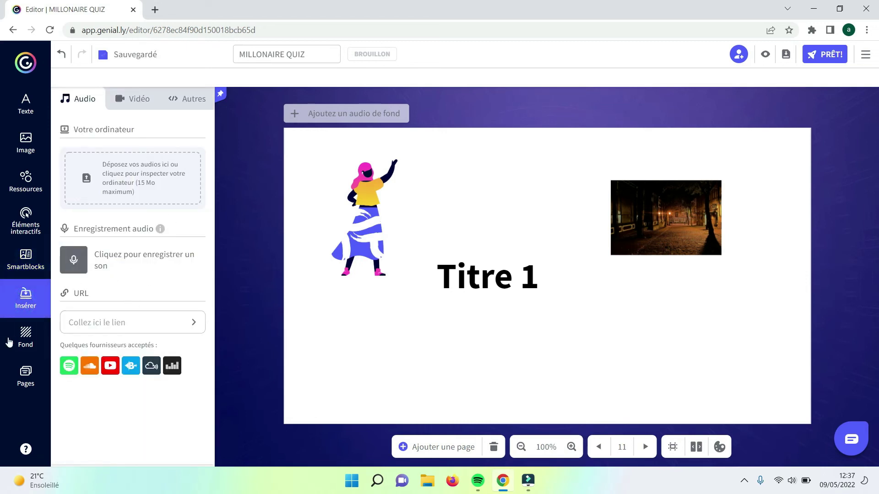
- Set the new page's background to the white gallery design with a purple marbled right edge
left_click(24, 339)
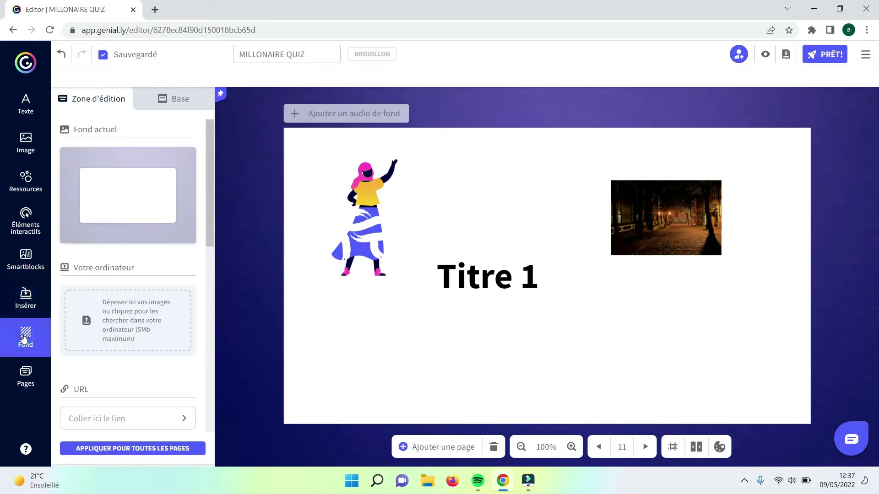
left_click_drag(212, 199, 211, 339)
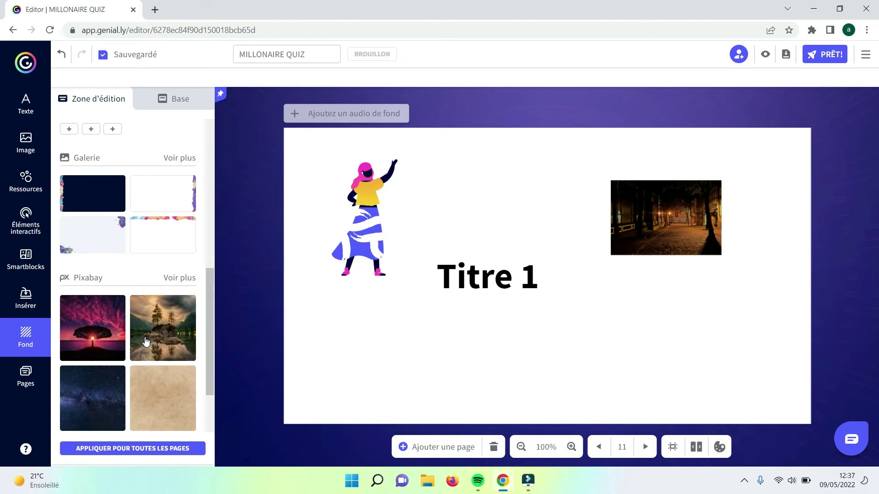
left_click(162, 200)
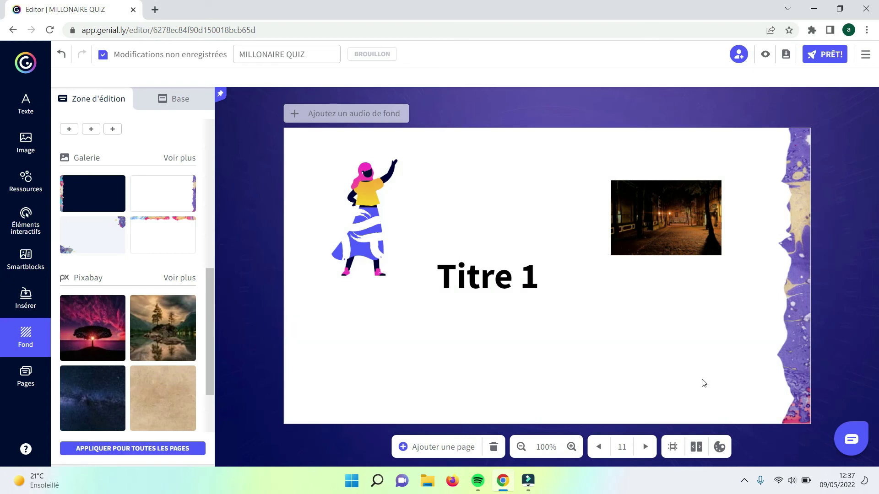
- Delete page 11, which holds the Titre 1 heading, photo and illustration, and confirm the deletion
left_click(16, 377)
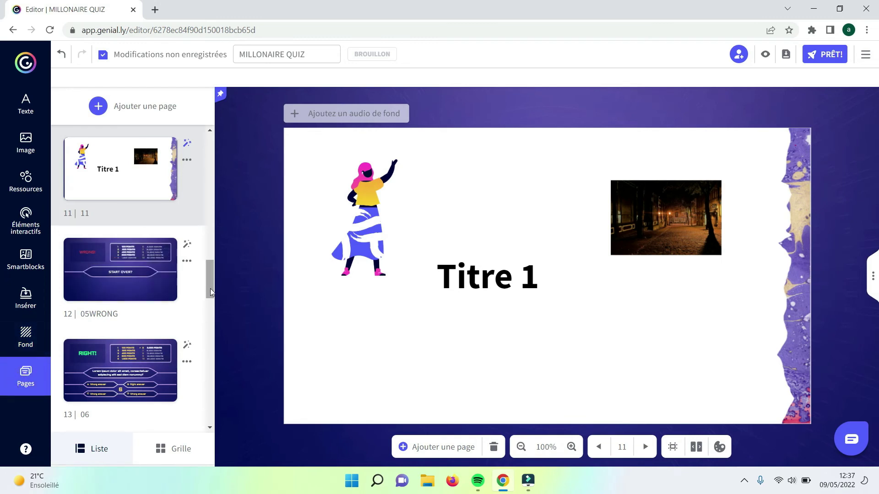
left_click_drag(210, 289, 214, 238)
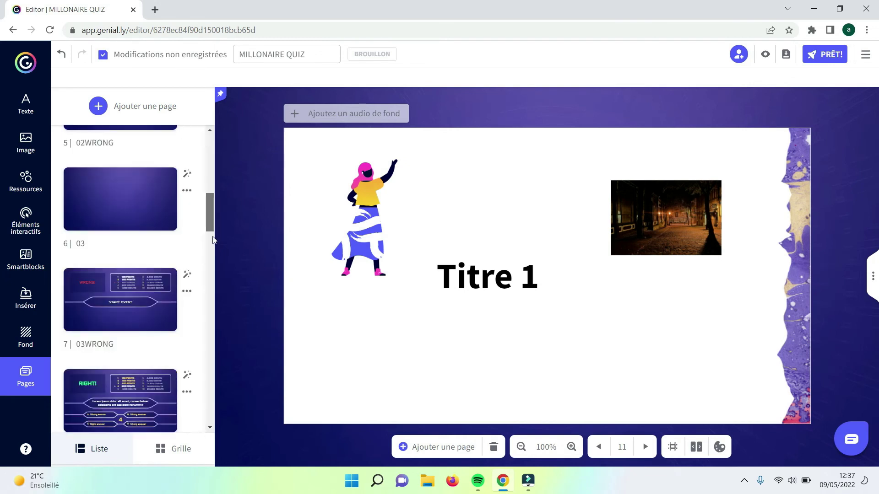
left_click(212, 292)
scroll(168, 185, "down", 2)
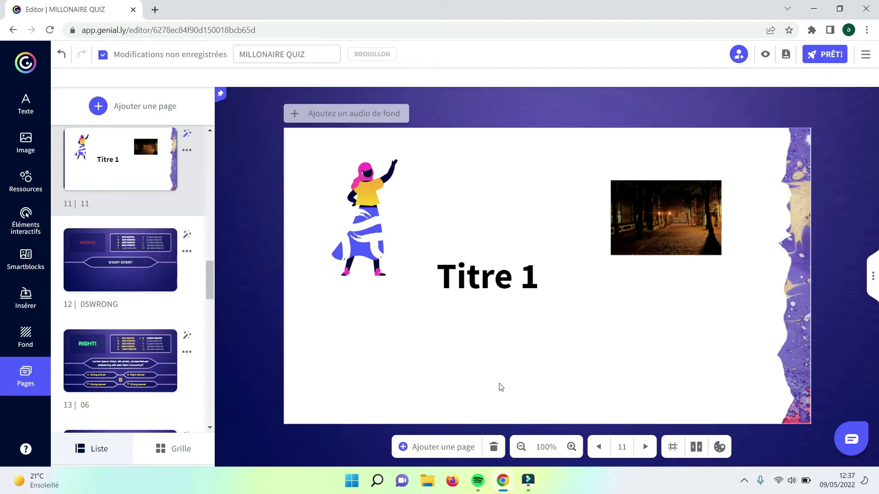
left_click(495, 448)
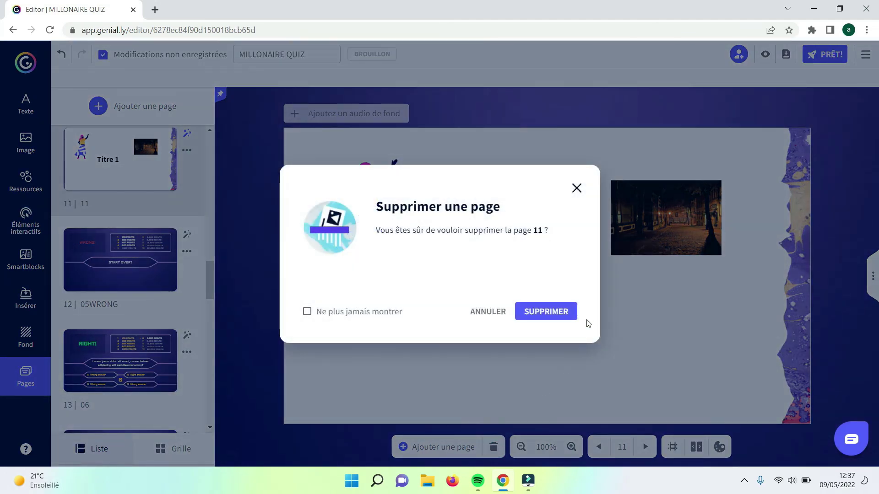
left_click(554, 312)
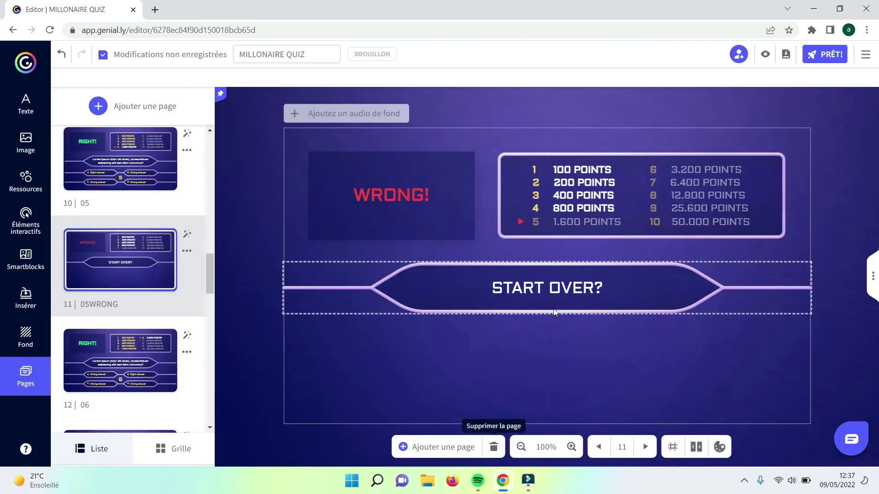